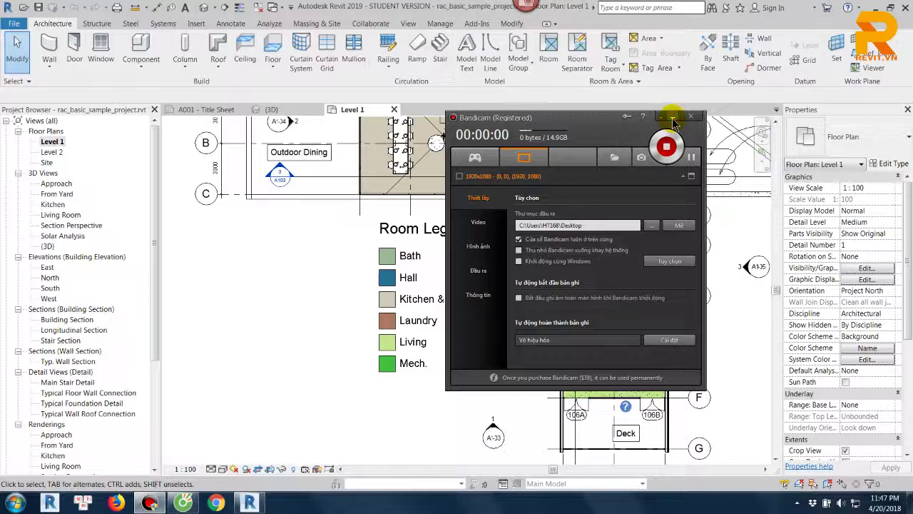
# - Zoom in on the Level 1 room legend and expand the Wall drop-down list
pyautogui.click(673, 118)
pyautogui.scroll(-2, 500, 325)
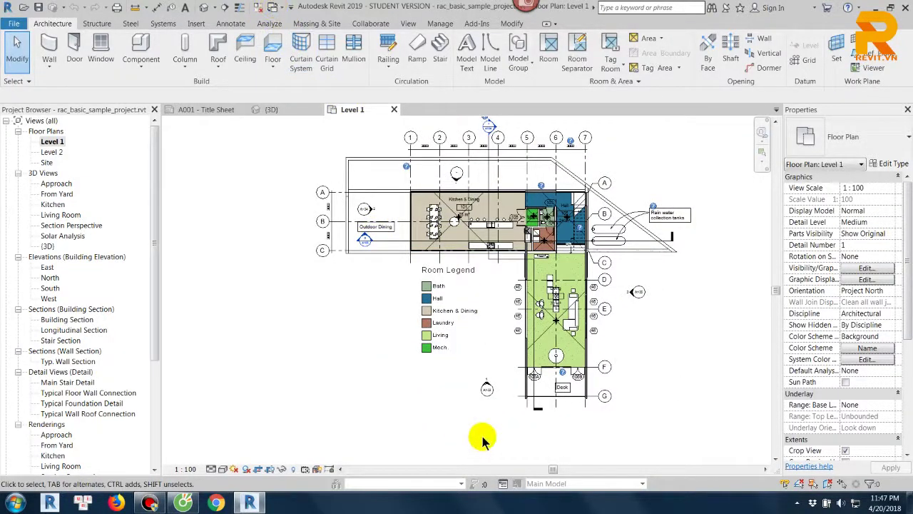
pyautogui.scroll(1, 478, 367)
pyautogui.scroll(2, 477, 371)
pyautogui.scroll(1, 521, 341)
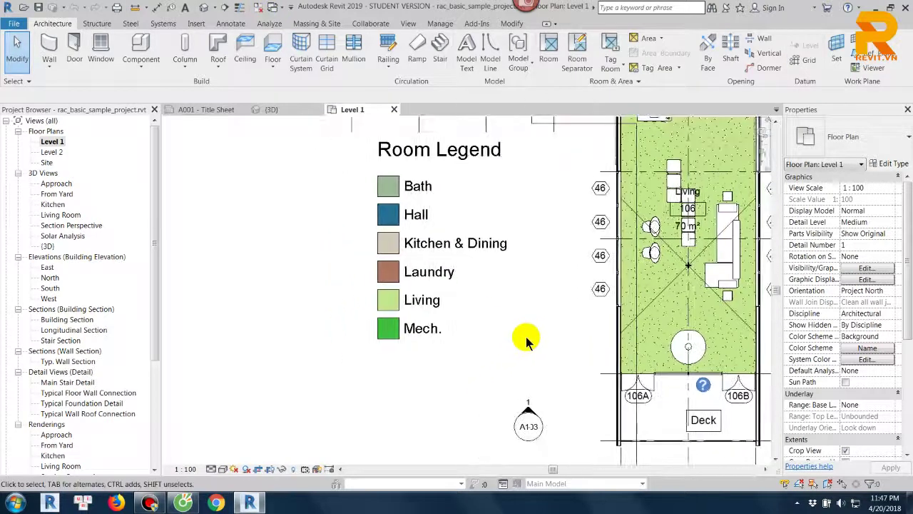
pyautogui.scroll(1, 506, 341)
pyautogui.scroll(1, 456, 338)
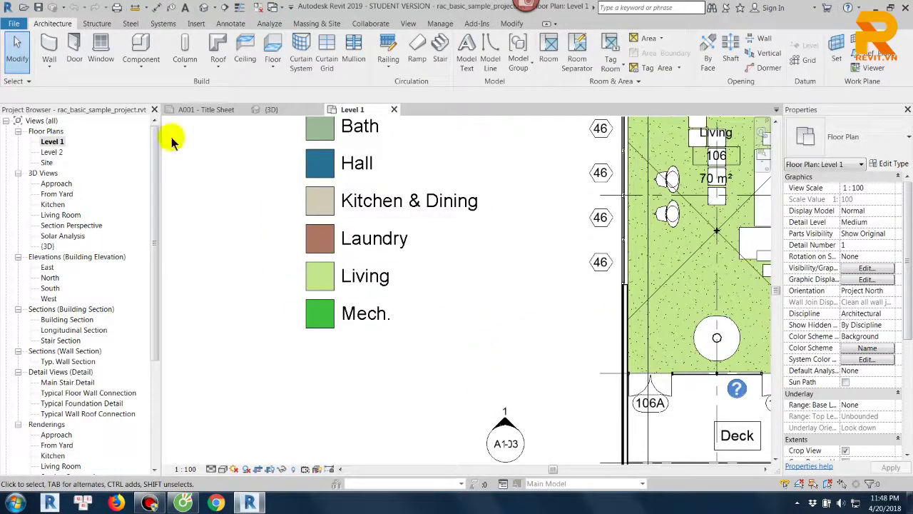
pyautogui.click(49, 73)
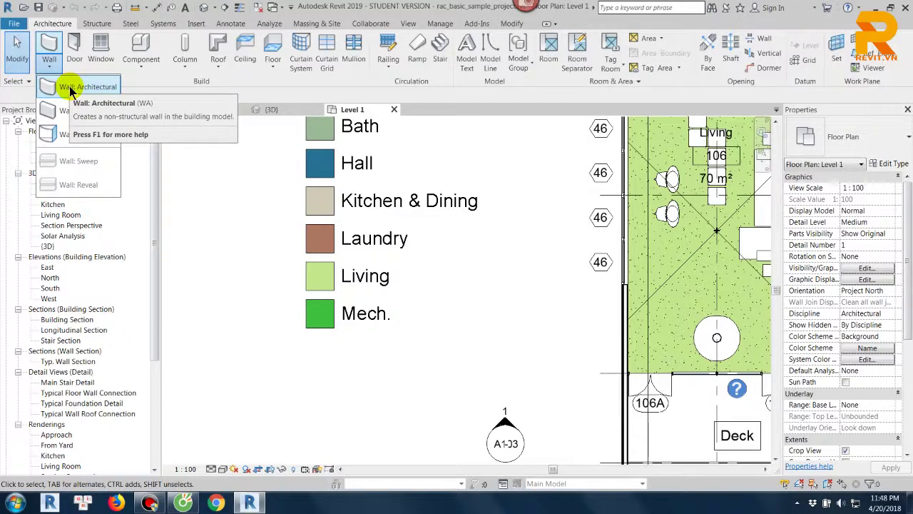
# - Start an architectural wall, switch its type to CL_W1, and open its Type Properties
pyautogui.click(69, 90)
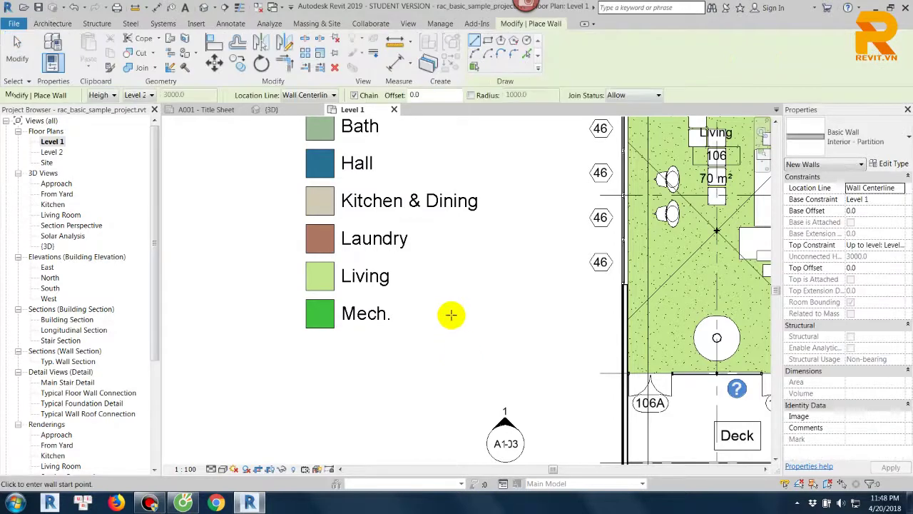
pyautogui.click(883, 150)
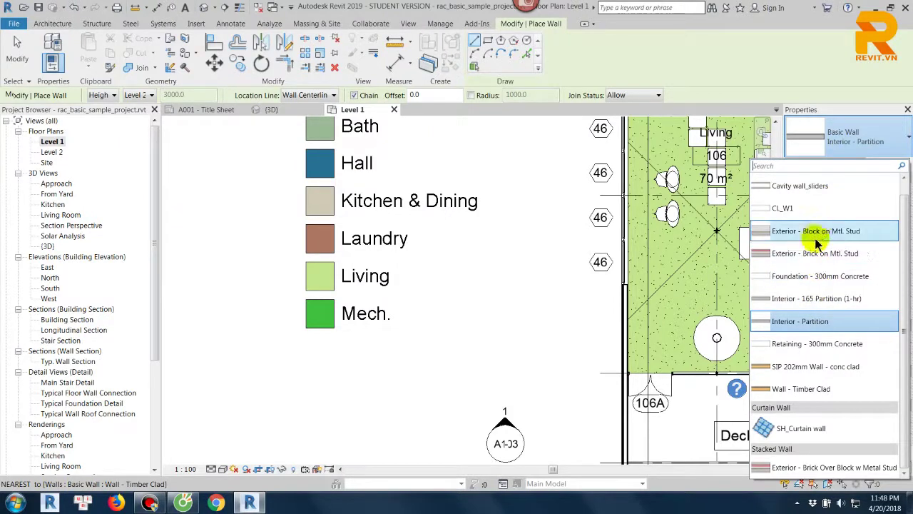
pyautogui.scroll(1, 824, 385)
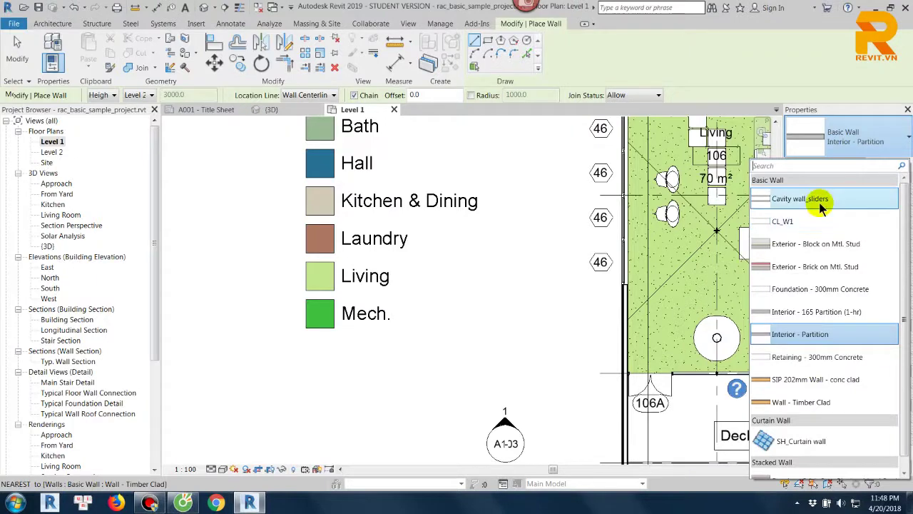
pyautogui.click(800, 221)
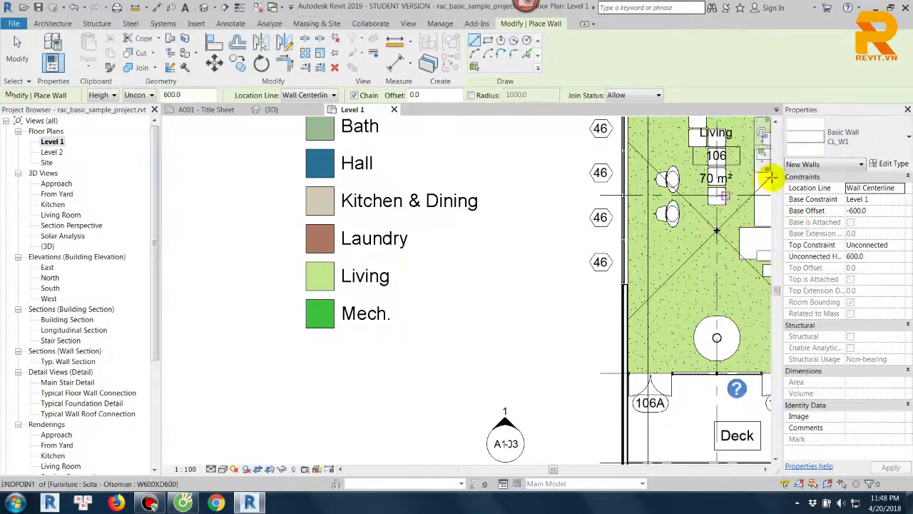
pyautogui.click(849, 146)
pyautogui.click(872, 152)
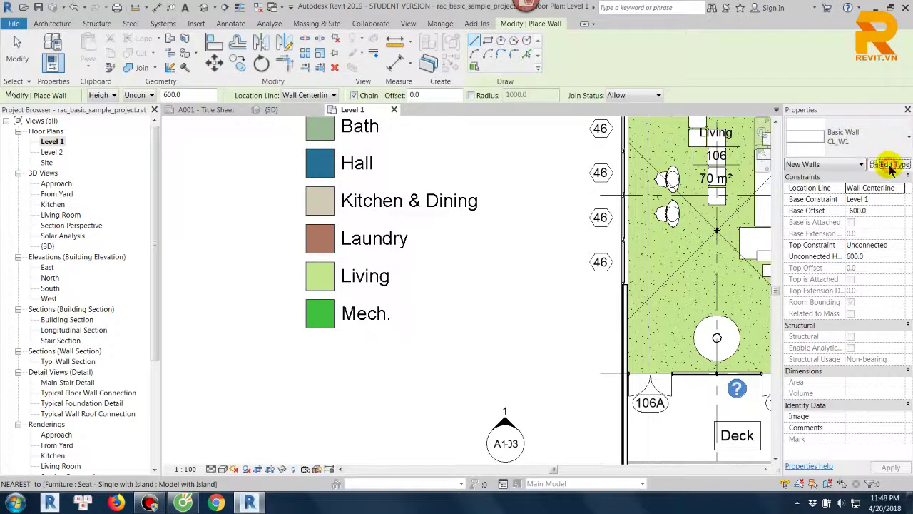
pyautogui.click(889, 165)
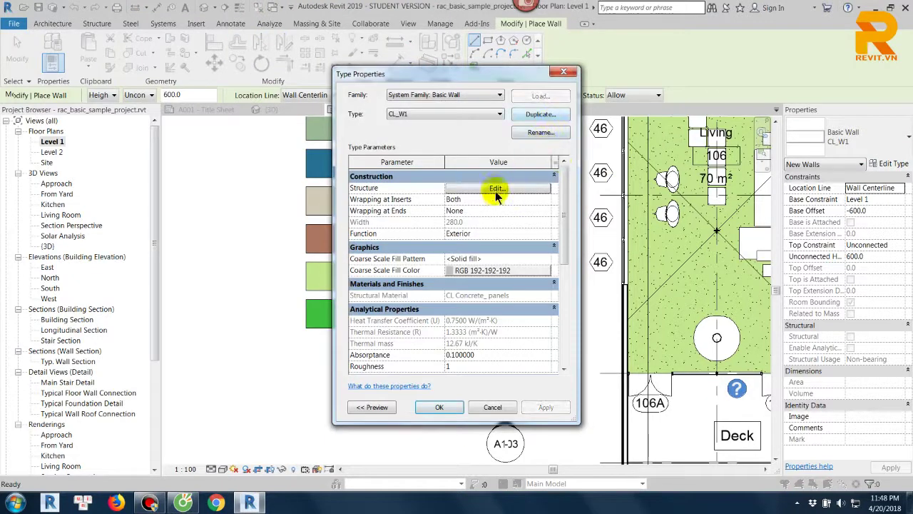
# - View CL_W1's layer structure, then close its dialogs without changes
pyautogui.click(497, 188)
pyautogui.click(498, 400)
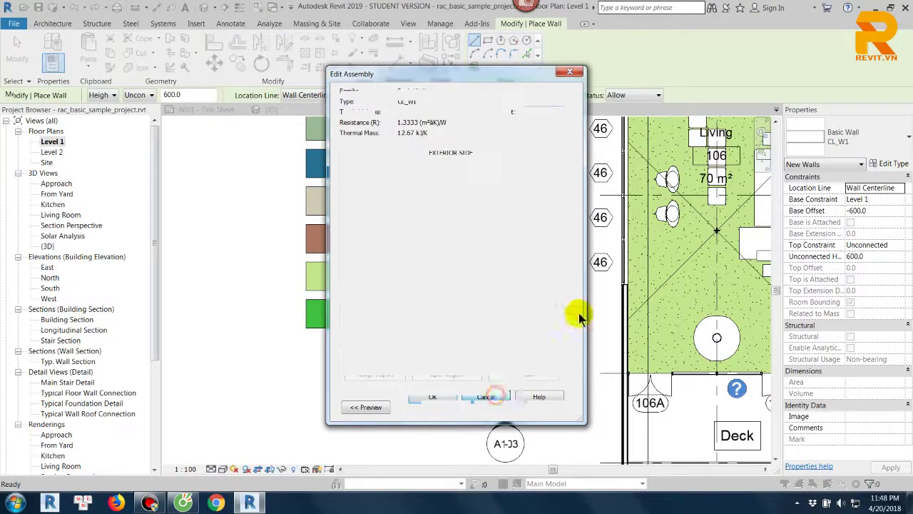
pyautogui.click(569, 74)
# - Switch to Exterior - Block on Mtl. Stud and duplicate it as 'Exterior -15-220-15'
pyautogui.click(863, 143)
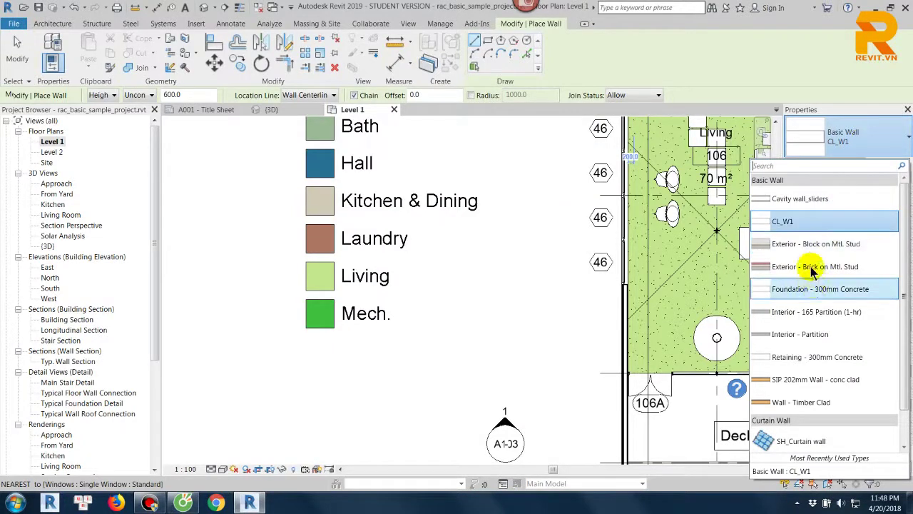
pyautogui.click(814, 244)
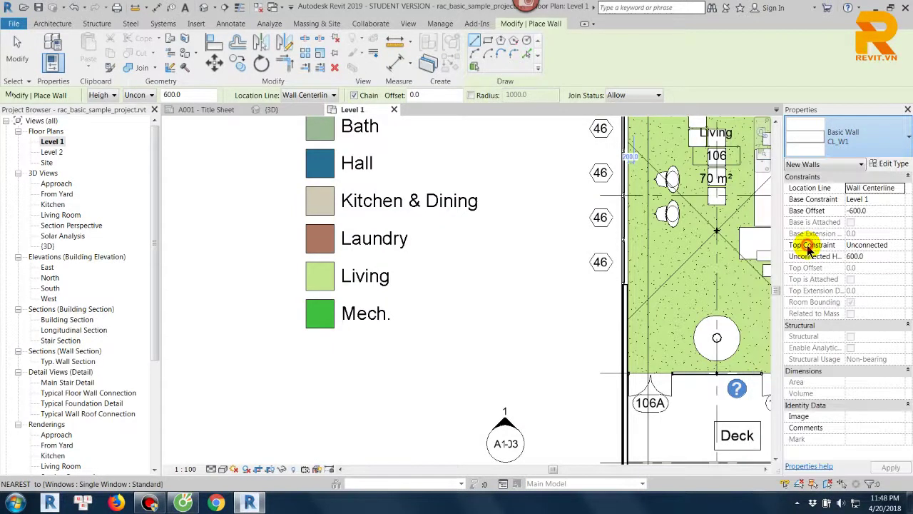
pyautogui.click(885, 164)
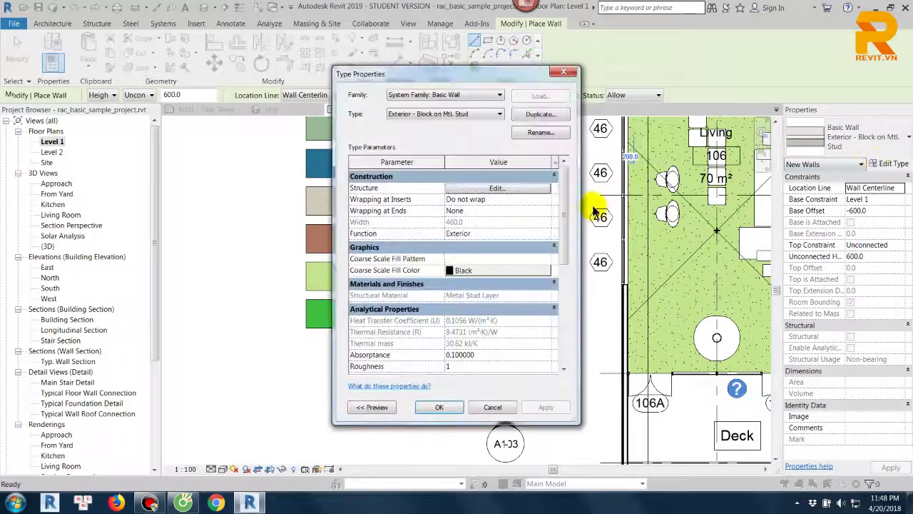
pyautogui.click(542, 115)
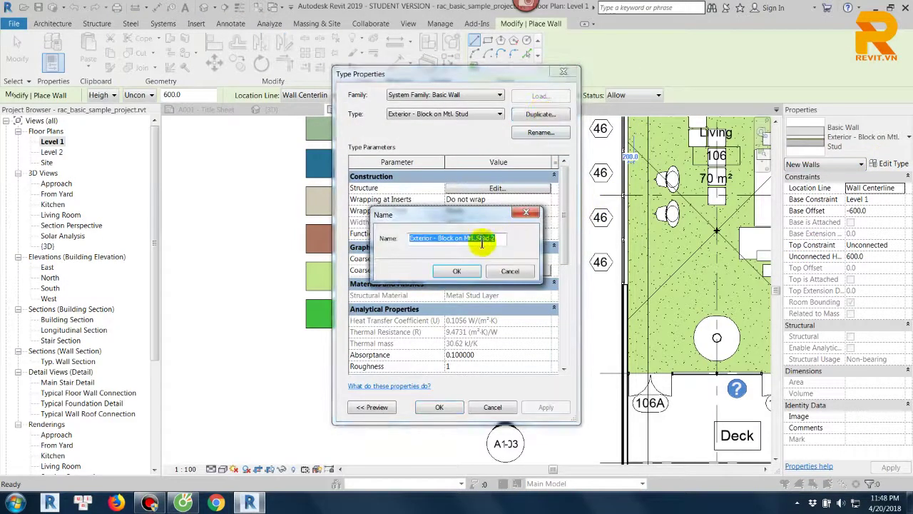
pyautogui.click(477, 241)
pyautogui.moveTo(435, 239); pyautogui.dragTo(530, 236)
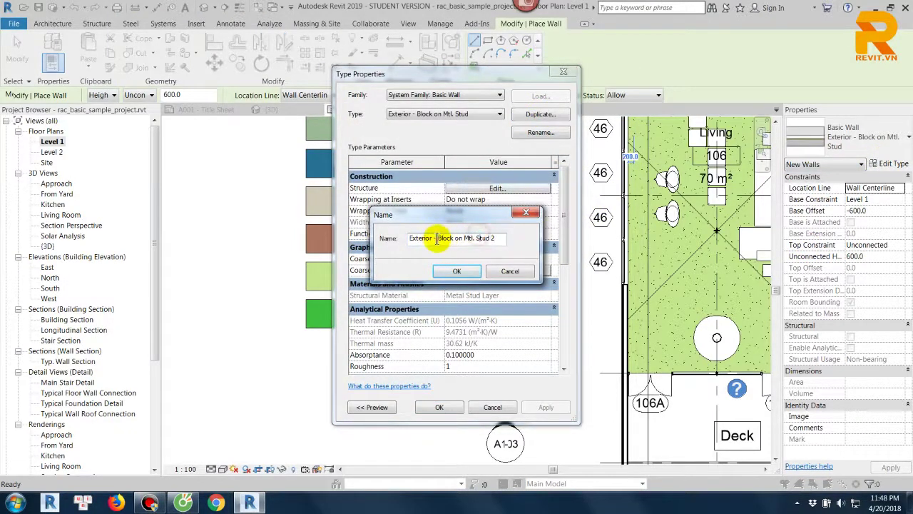
pyautogui.moveTo(434, 239); pyautogui.dragTo(535, 239)
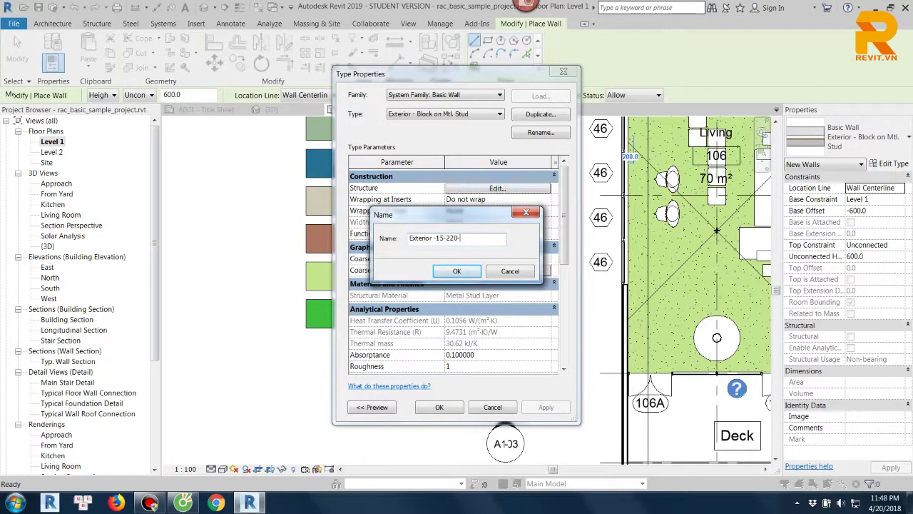
# - Confirm the new type name and delete the plywood substrate, air infiltration membrane and thermal air layers
pyautogui.click(460, 273)
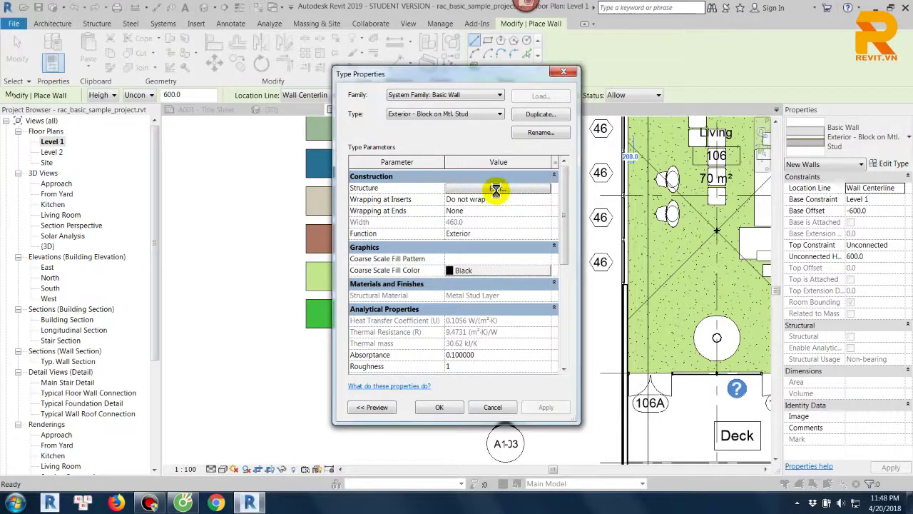
pyautogui.click(365, 407)
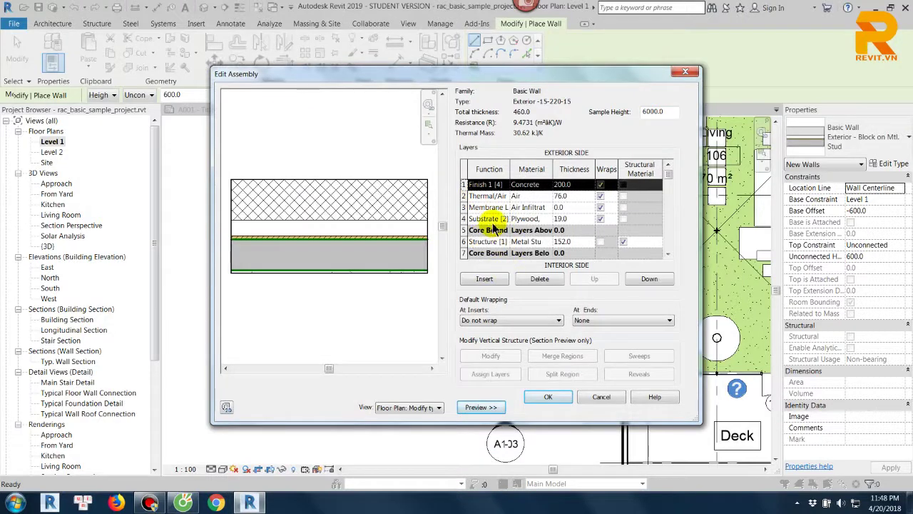
pyautogui.click(492, 221)
pyautogui.click(464, 218)
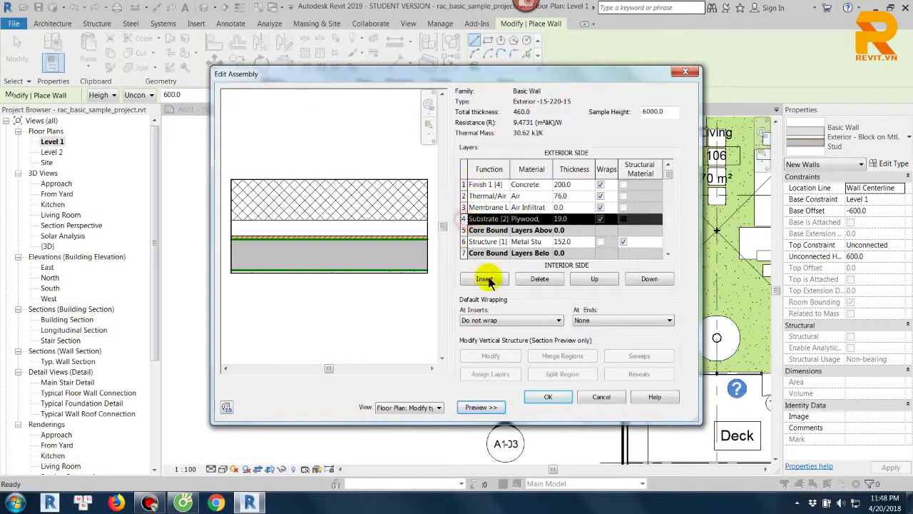
pyautogui.click(540, 279)
pyautogui.click(464, 207)
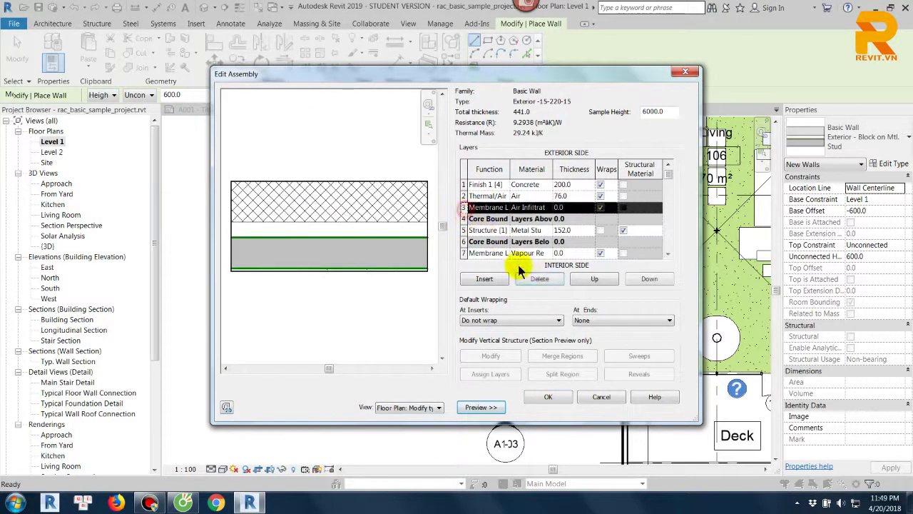
pyautogui.click(540, 278)
pyautogui.click(464, 196)
pyautogui.click(544, 281)
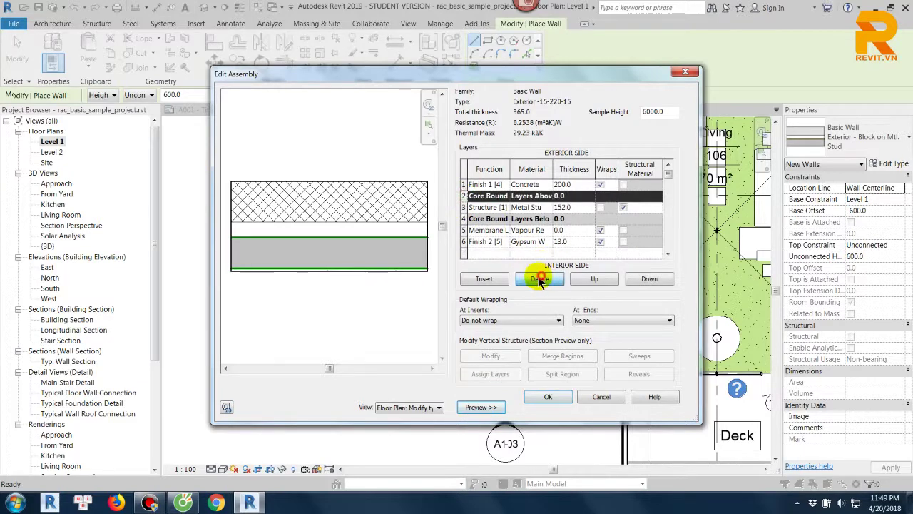
# - Delete the vapour retarder and set layer thicknesses to 15, 220 and 15 mm
pyautogui.click(571, 185)
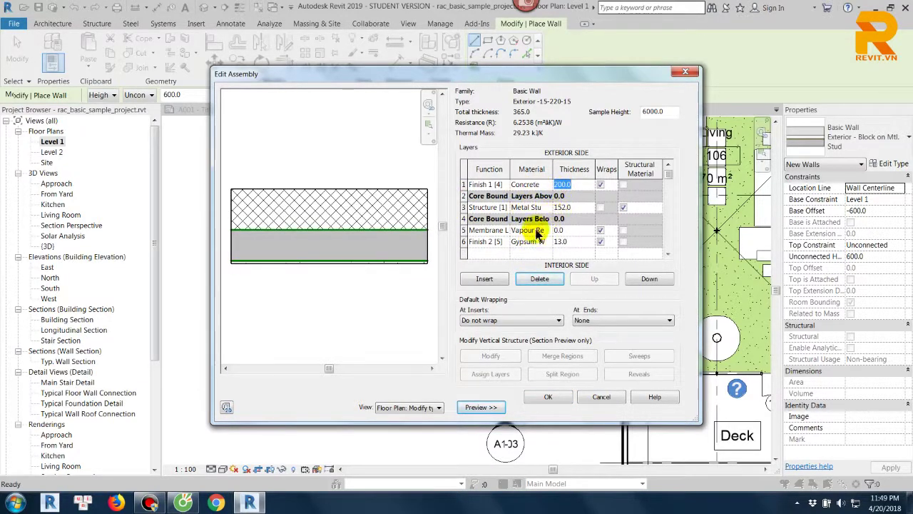
pyautogui.click(465, 229)
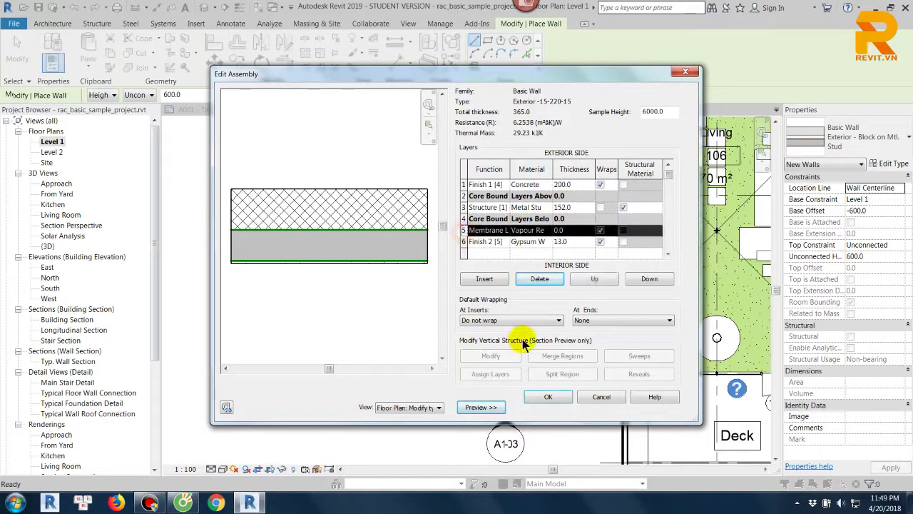
pyautogui.click(540, 279)
pyautogui.click(591, 231)
pyautogui.write('15')
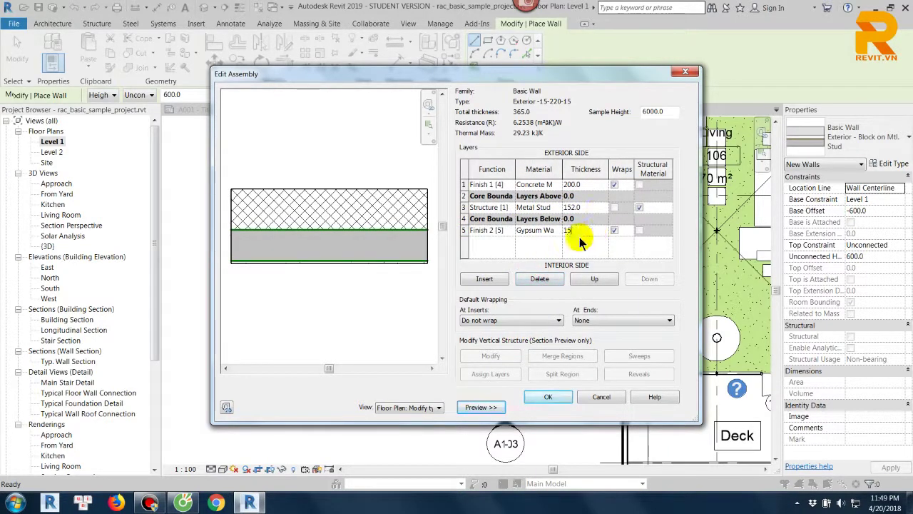
pyautogui.click(595, 207)
pyautogui.write('220')
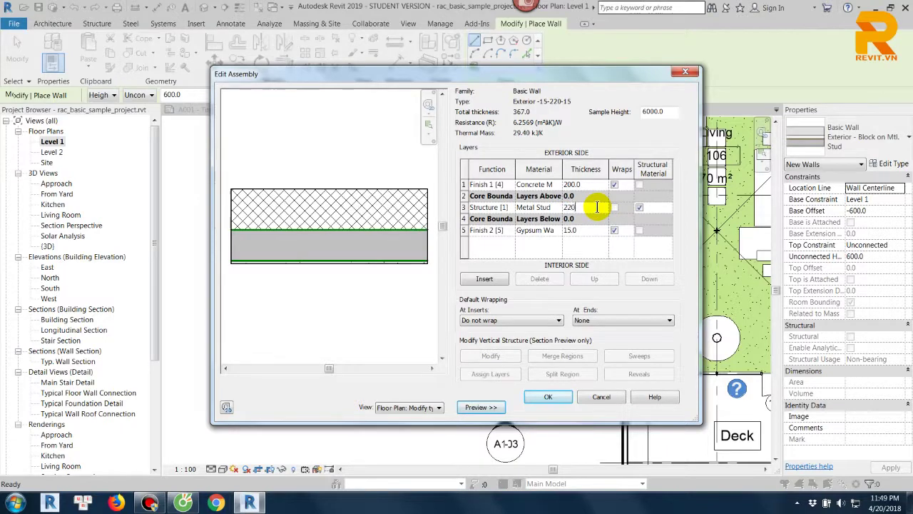
pyautogui.press('Return')
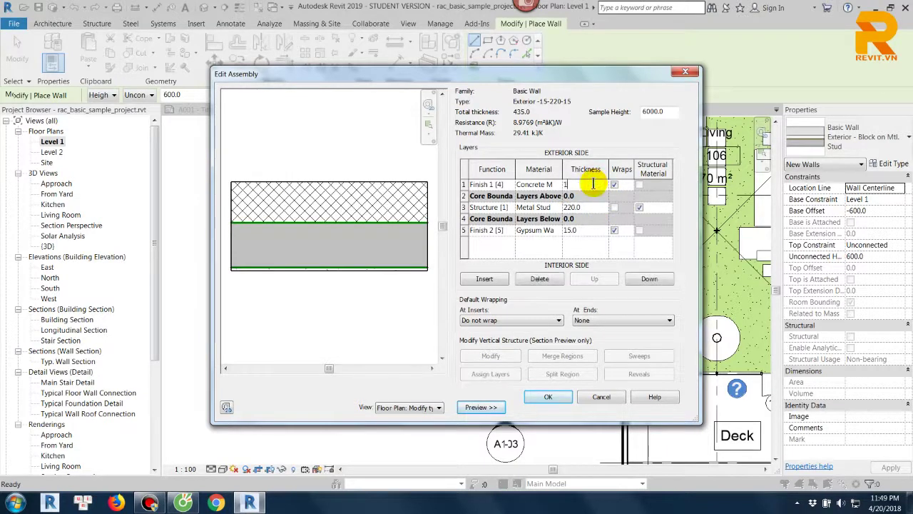
pyautogui.click(591, 207)
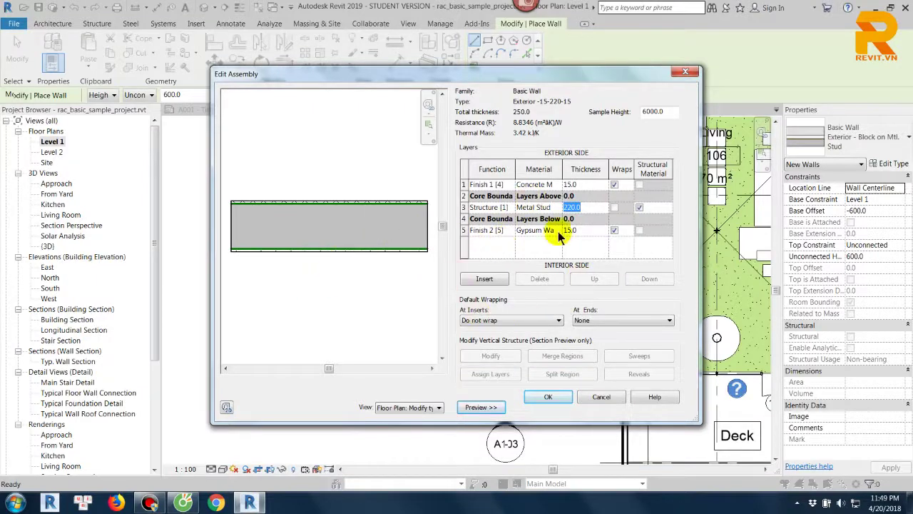
pyautogui.click(510, 230)
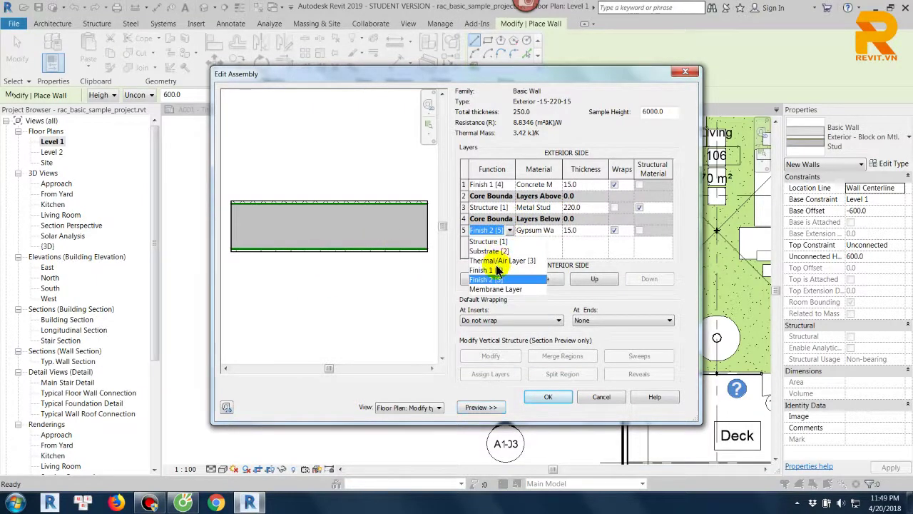
# - Make the inner gypsum layer Finish 1 [4] and check the Concrete Masonry Units material's patterns
pyautogui.click(497, 270)
pyautogui.click(556, 187)
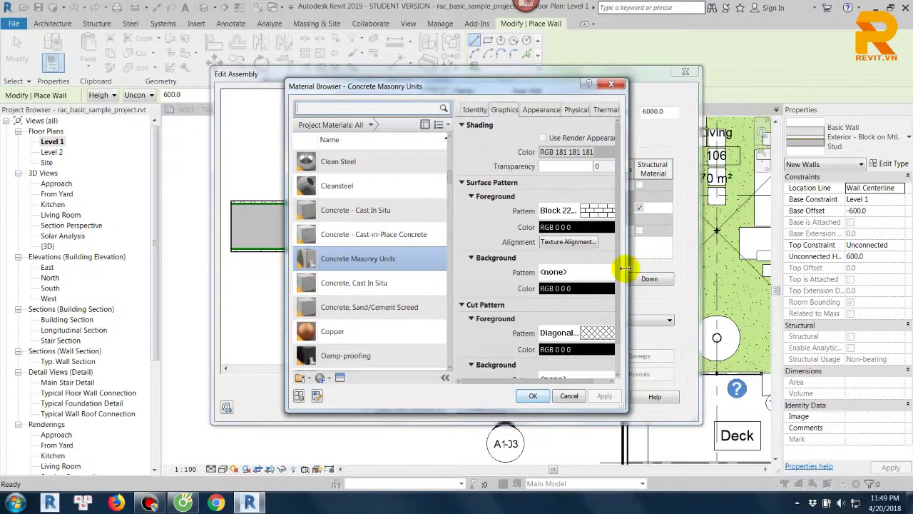
pyautogui.moveTo(624, 268); pyautogui.dragTo(785, 255)
pyautogui.moveTo(777, 177); pyautogui.dragTo(775, 205)
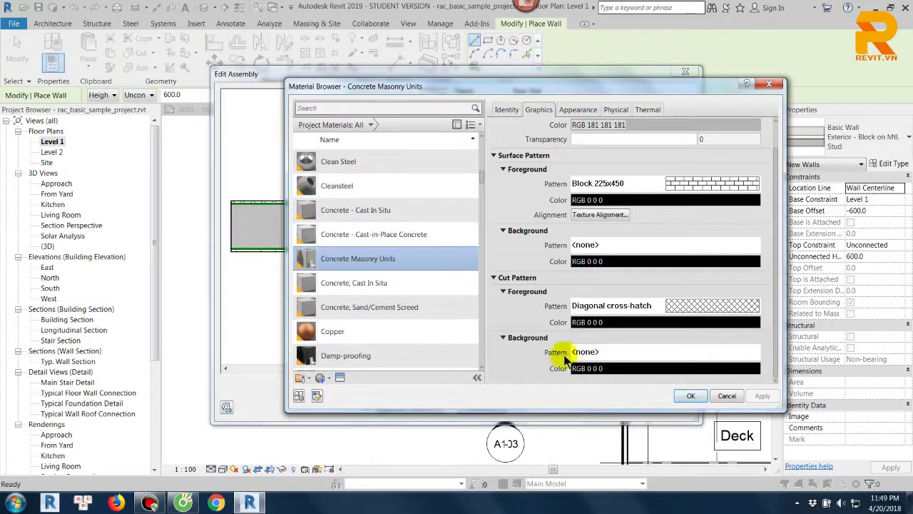
pyautogui.click(689, 396)
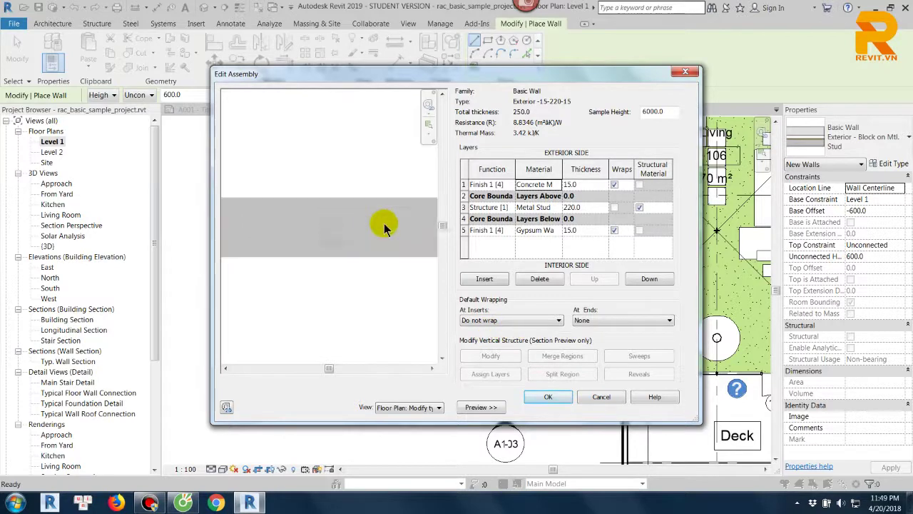
# - Set At Ends wrapping to Exterior and confirm the Edit Assembly and Type Properties dialogs
pyautogui.scroll(3, 255, 228)
pyautogui.scroll(1, 312, 219)
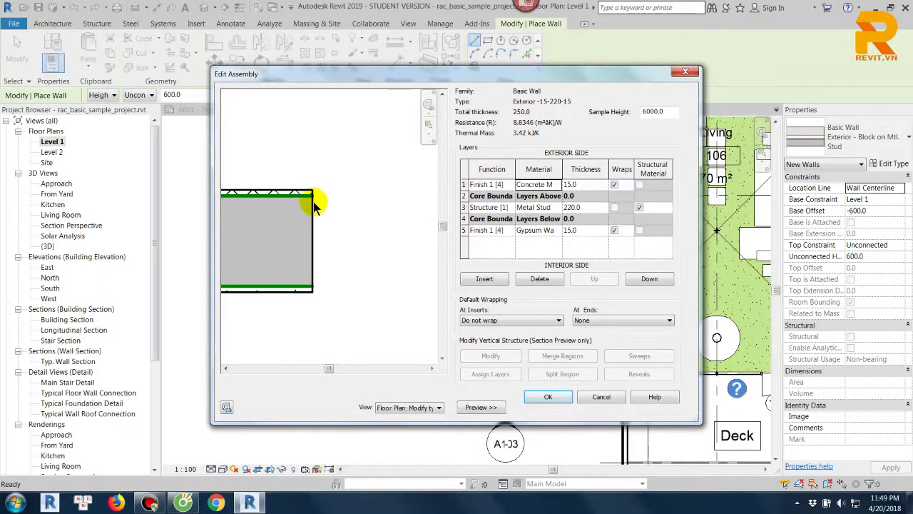
pyautogui.click(601, 319)
pyautogui.click(585, 338)
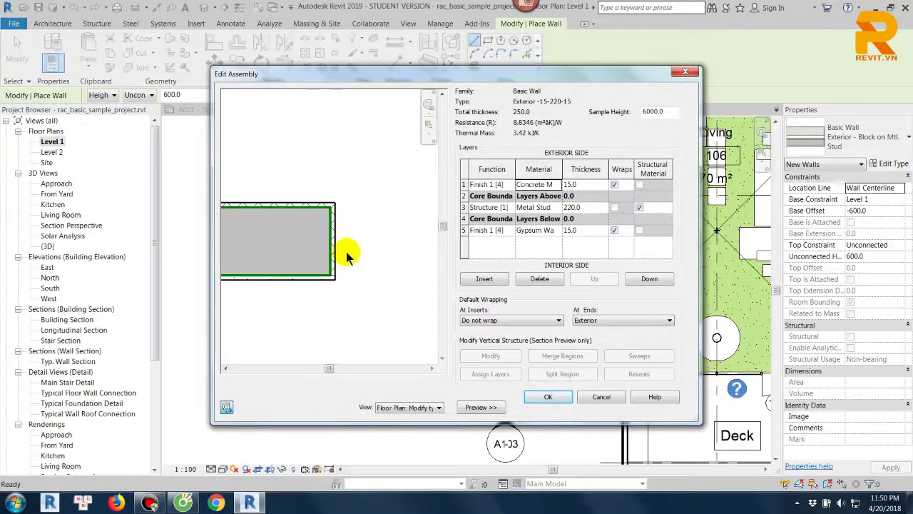
pyautogui.click(548, 398)
pyautogui.click(555, 407)
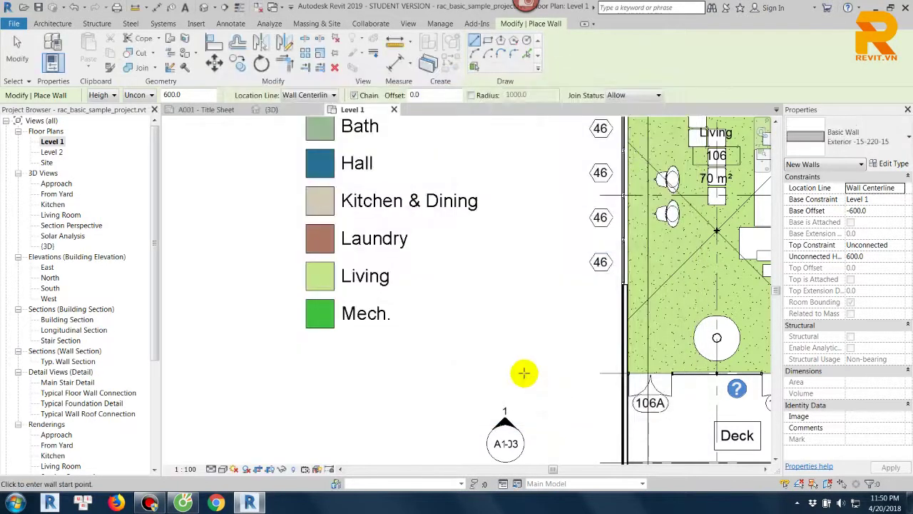
pyautogui.click(351, 363)
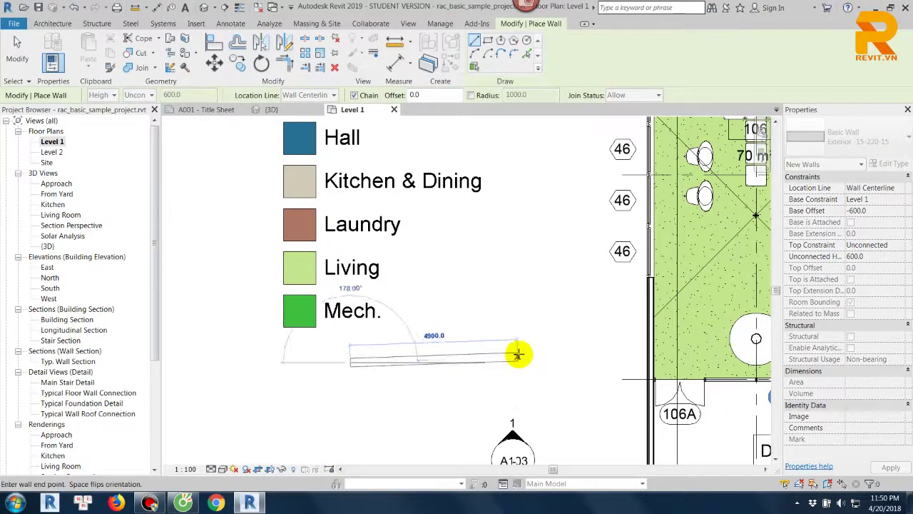
# - Draw a 5000 mm horizontal wall below the legend, from Level 1 up to Level 2
pyautogui.press('Escape')
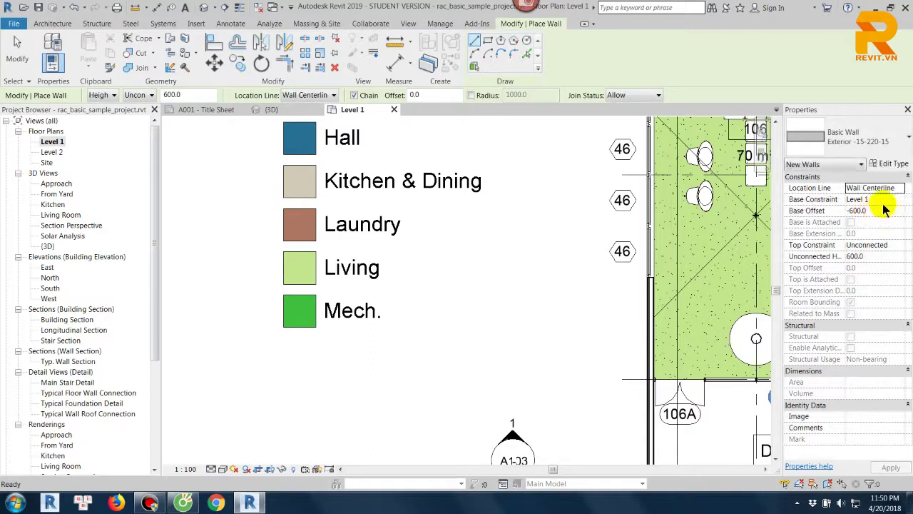
pyautogui.click(898, 244)
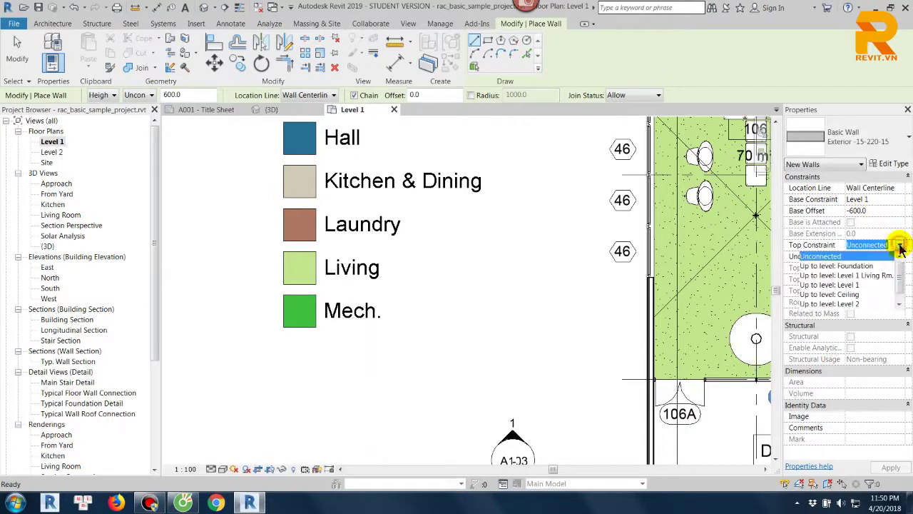
pyautogui.click(857, 304)
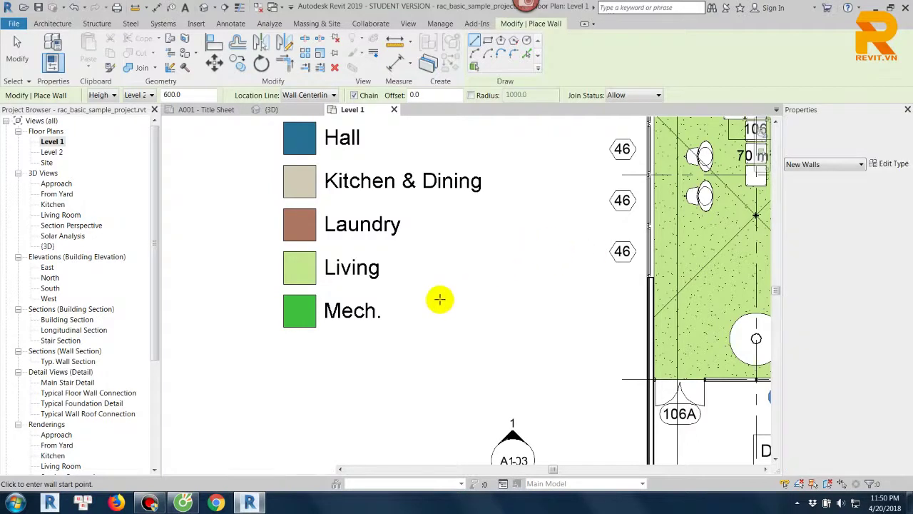
pyautogui.click(373, 347)
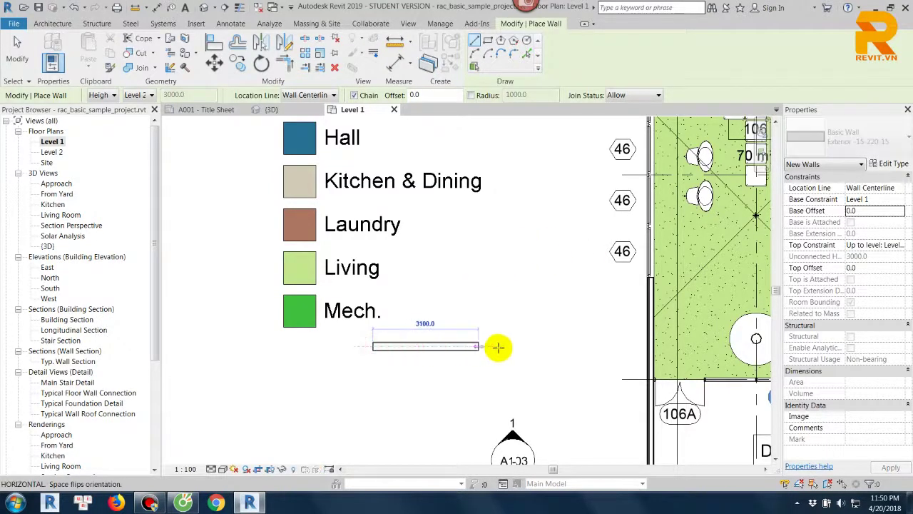
pyautogui.click(542, 347)
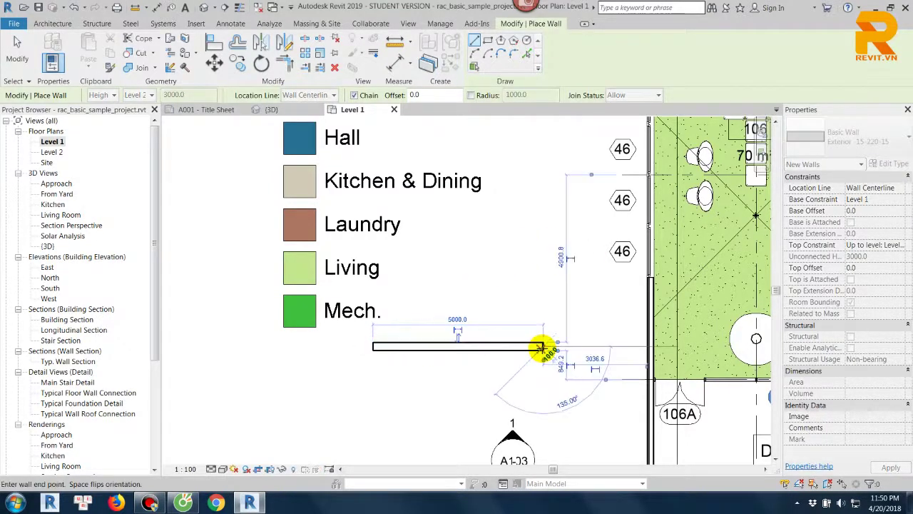
pyautogui.scroll(3, 542, 347)
pyautogui.press('Escape')
pyautogui.press('Escape')
pyautogui.scroll(-1, 546, 352)
pyautogui.scroll(-1, 546, 352)
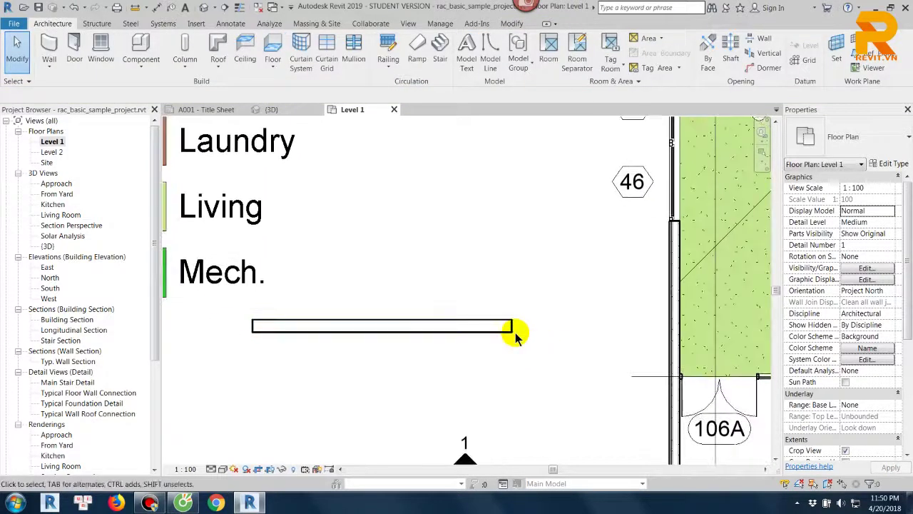
pyautogui.click(187, 469)
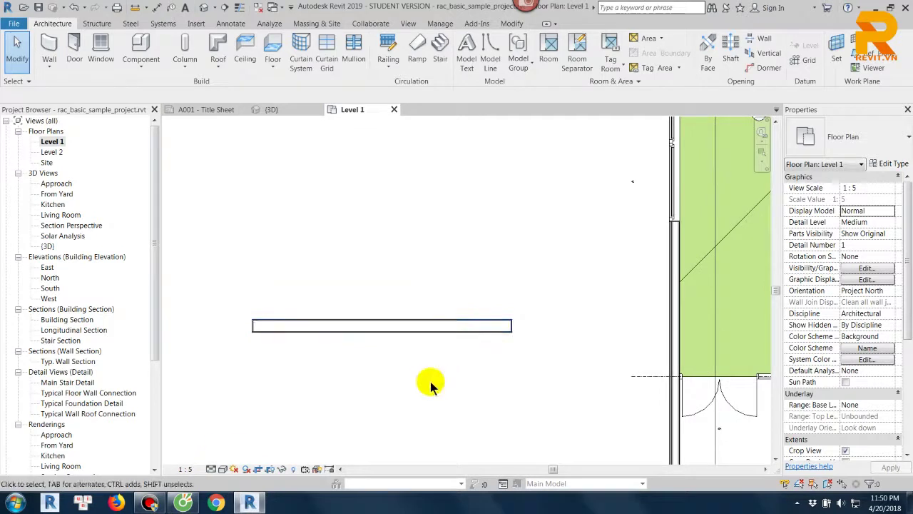
pyautogui.click(191, 469)
# - Set the plan scale to 1:50 and choose a rectangular callout of Detail view type
pyautogui.click(193, 388)
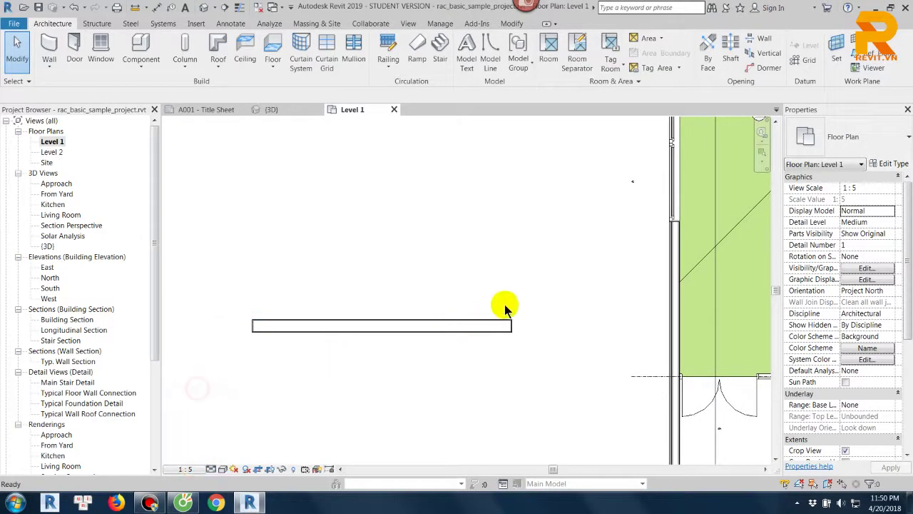
pyautogui.click(418, 25)
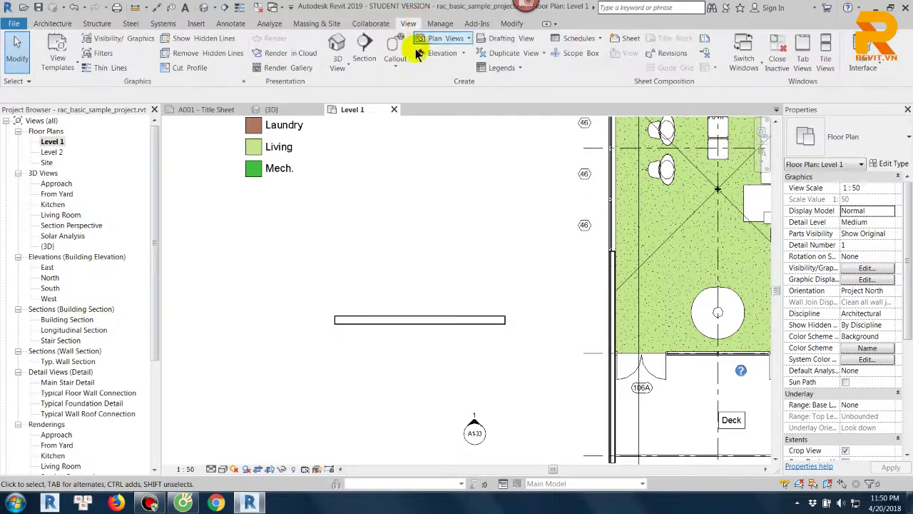
pyautogui.click(394, 64)
pyautogui.click(405, 88)
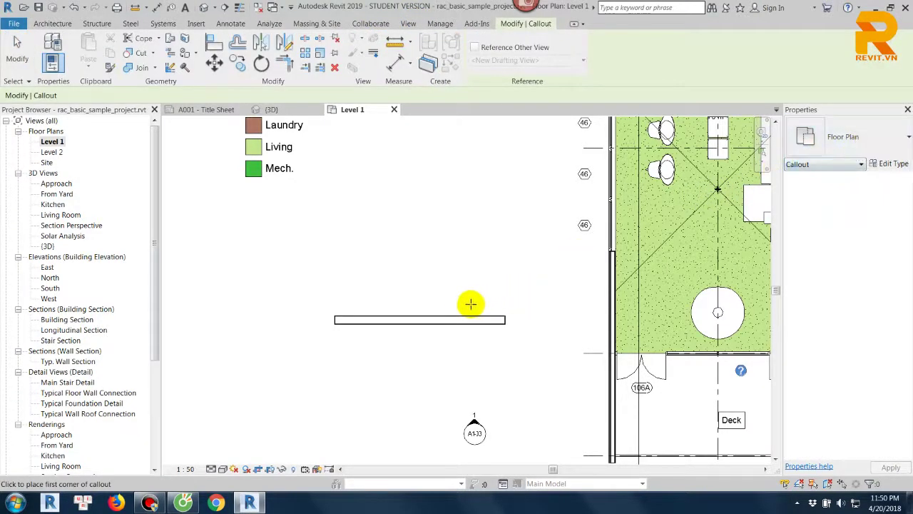
pyautogui.click(842, 137)
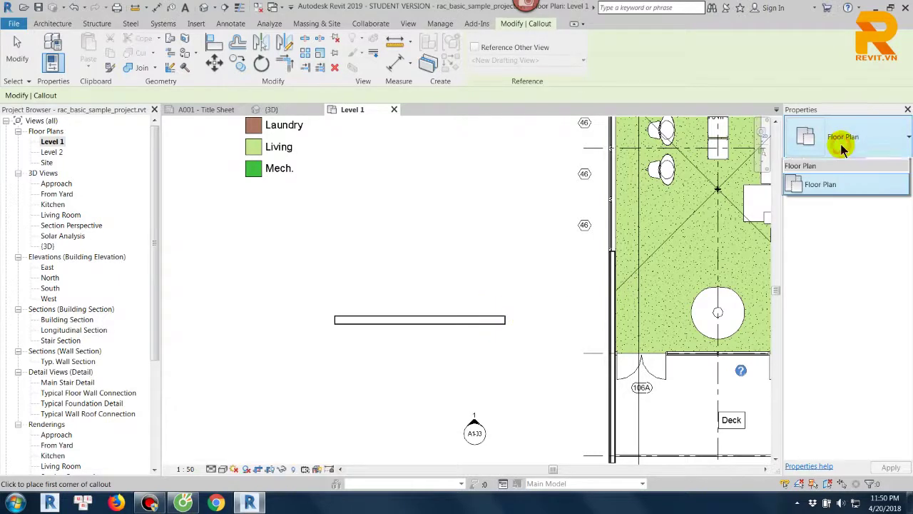
pyautogui.click(816, 198)
# - Draw the callout around the wall's end and open the resulting Detail 0 view
pyautogui.scroll(3, 475, 326)
pyautogui.click(445, 284)
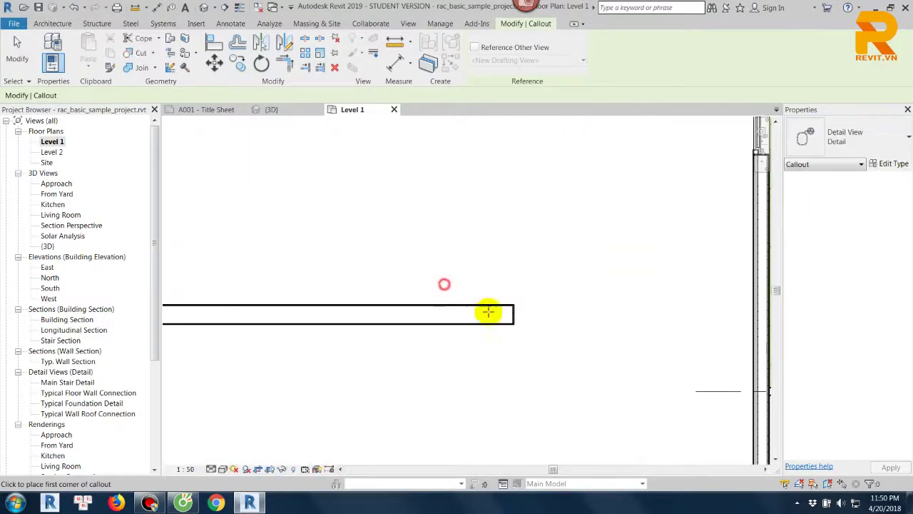
pyautogui.click(529, 333)
pyautogui.press('Escape')
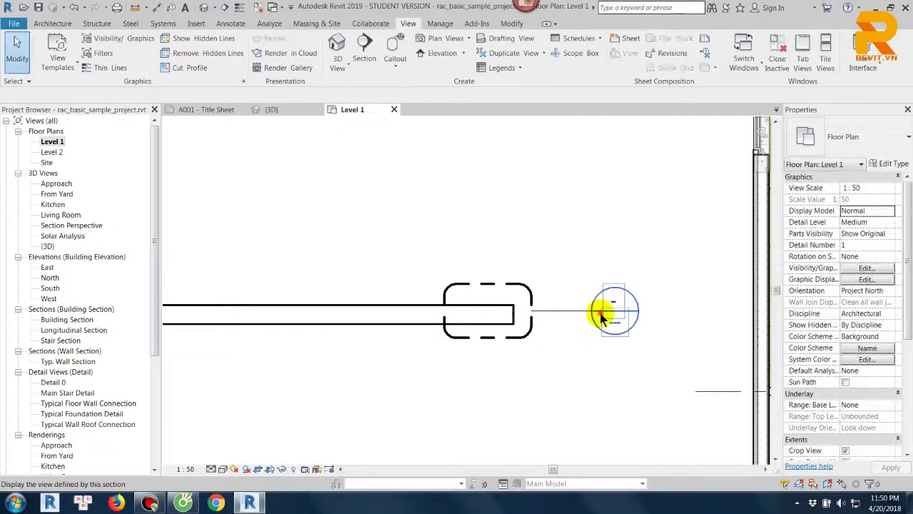
pyautogui.doubleClick(607, 310)
pyautogui.click(188, 468)
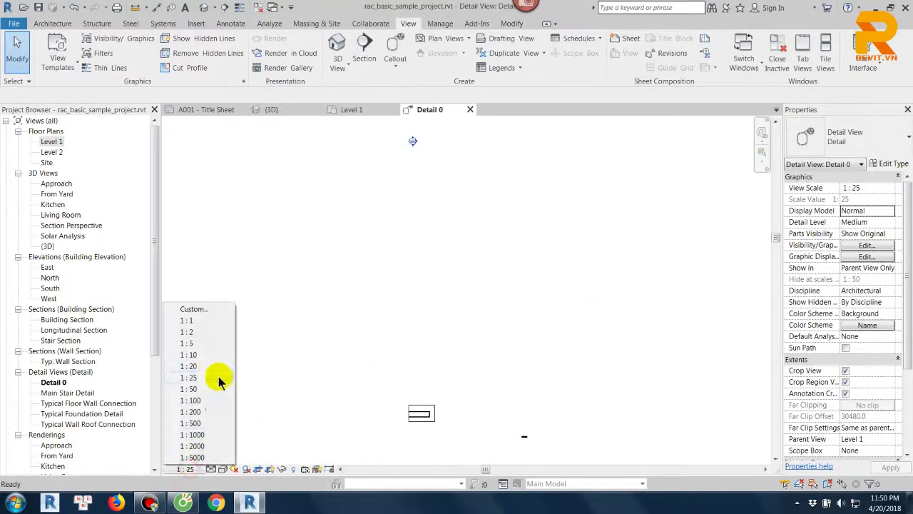
# - Set Detail 0 to 1:2 scale, zoom to show the whole wall, and select it
pyautogui.click(187, 332)
pyautogui.scroll(4, 429, 418)
pyautogui.scroll(2, 501, 334)
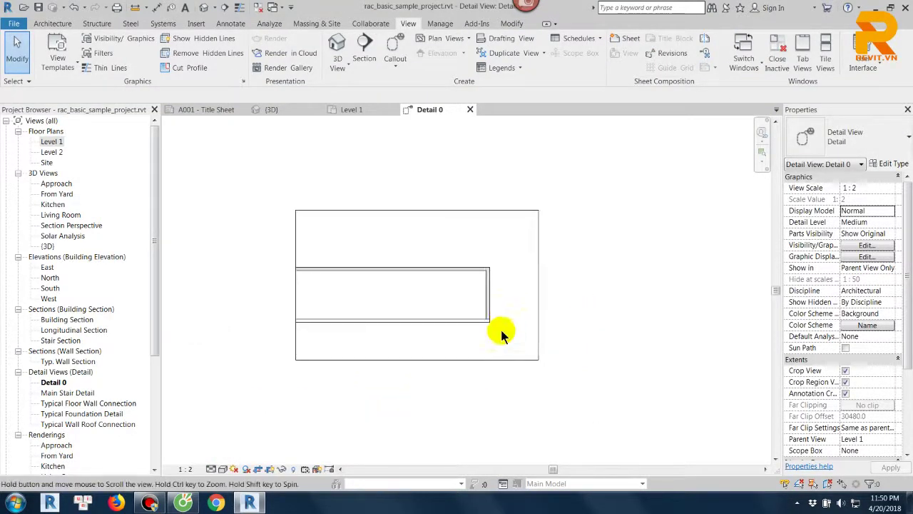
pyautogui.scroll(3, 502, 334)
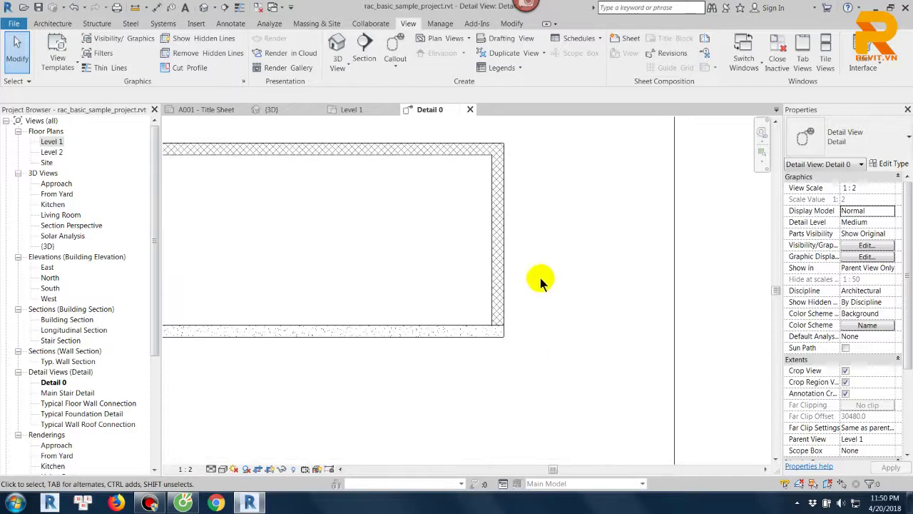
pyautogui.scroll(2, 511, 339)
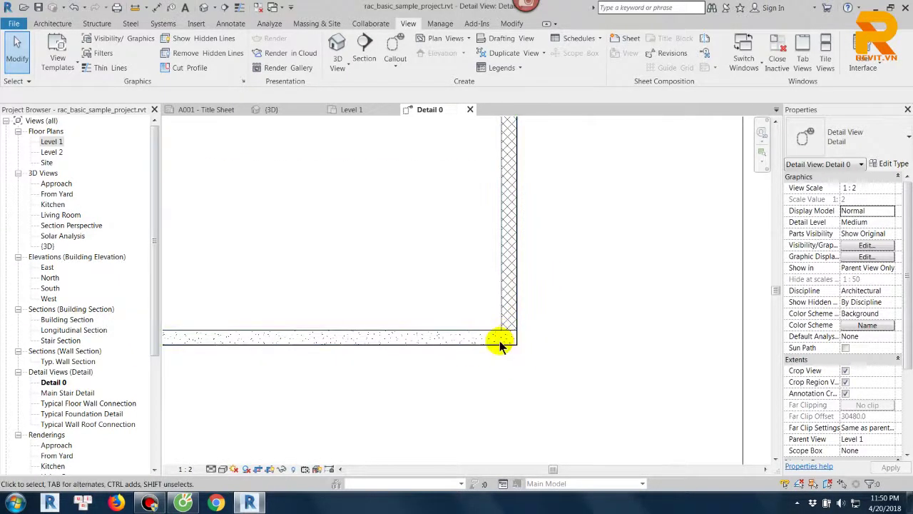
pyautogui.scroll(2, 503, 336)
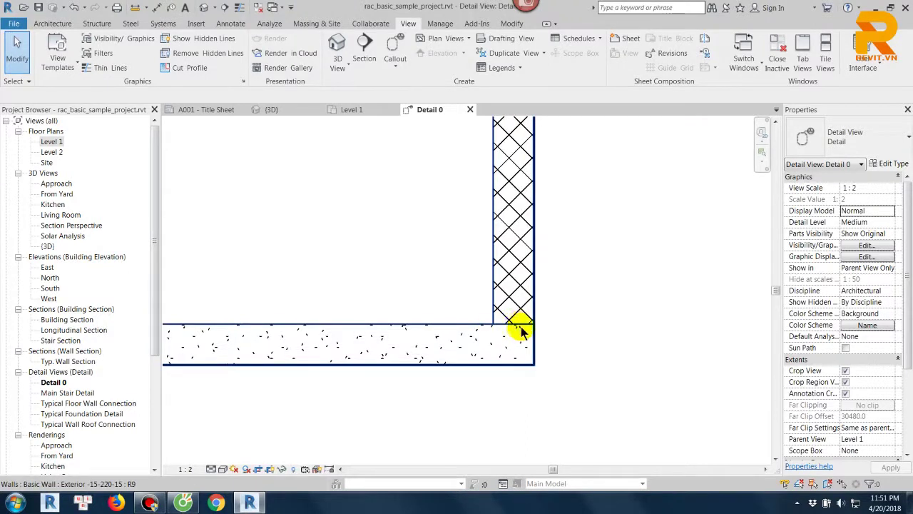
pyautogui.scroll(-1, 592, 342)
pyautogui.scroll(-1, 587, 320)
pyautogui.scroll(-1, 592, 298)
pyautogui.scroll(-1, 575, 289)
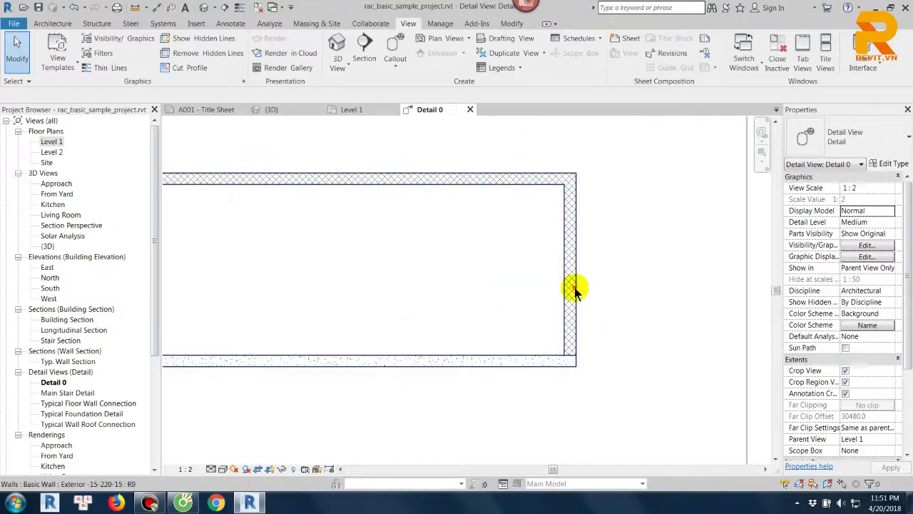
pyautogui.click(575, 289)
# - Check the exterior and interior finish layer materials in Edit Assembly, then close both dialogs
pyautogui.click(884, 164)
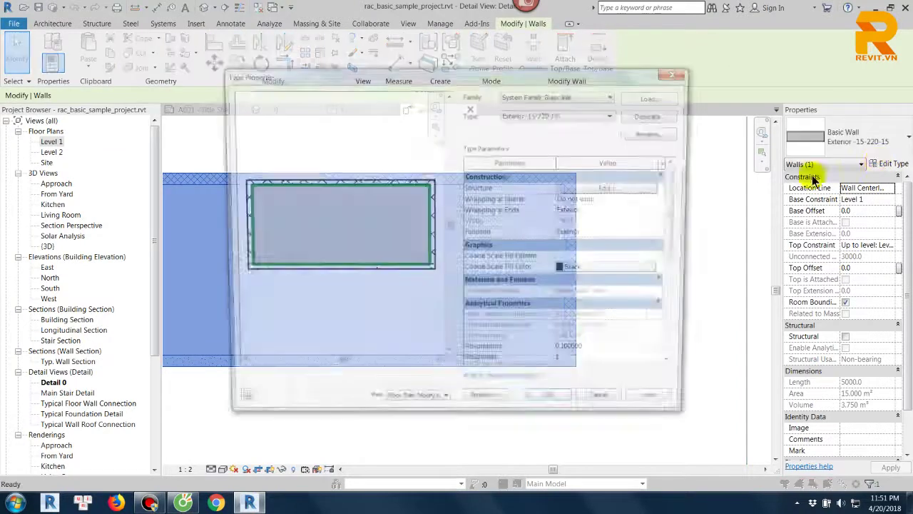
pyautogui.click(628, 188)
pyautogui.click(521, 184)
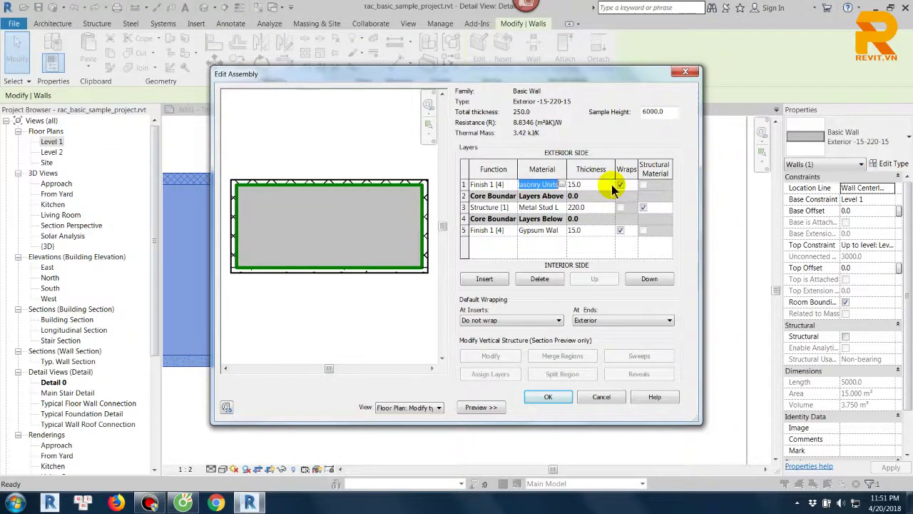
pyautogui.click(528, 230)
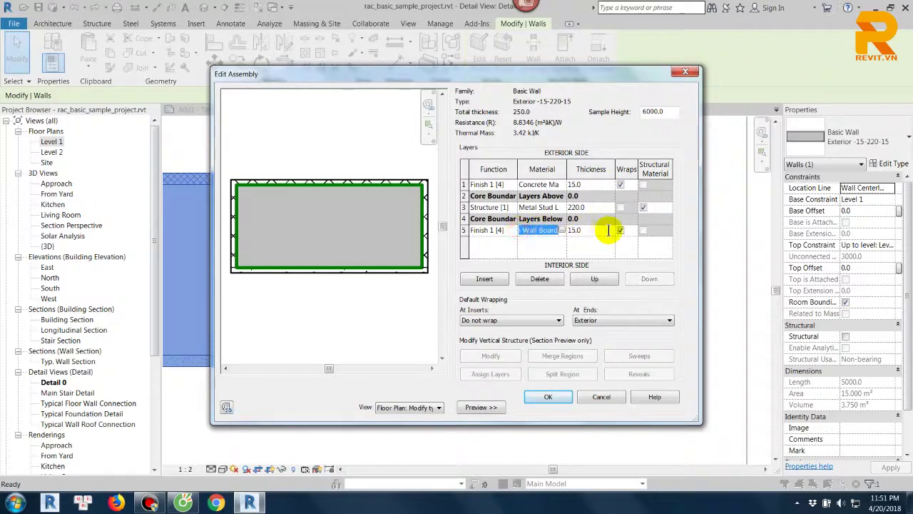
pyautogui.click(559, 400)
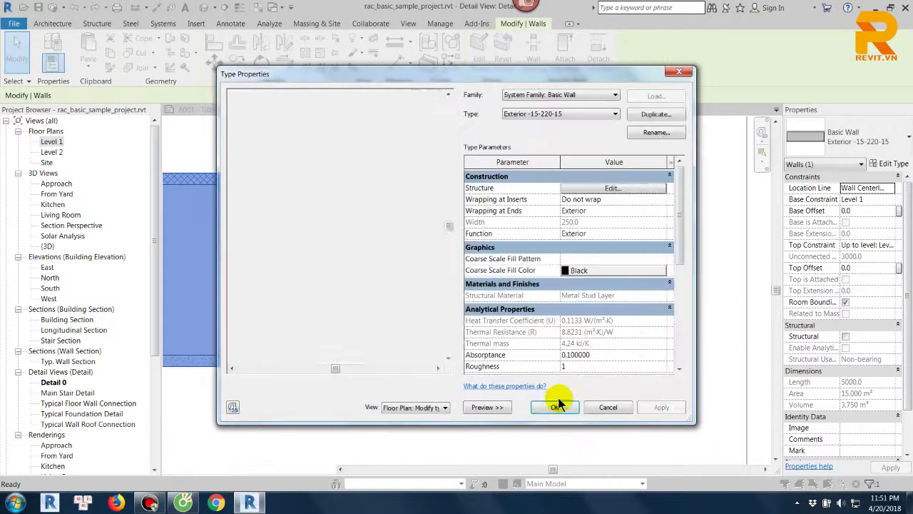
pyautogui.click(553, 460)
# - Zoom in and out around the wall end, selecting and deselecting the wall to inspect it
pyautogui.click(601, 403)
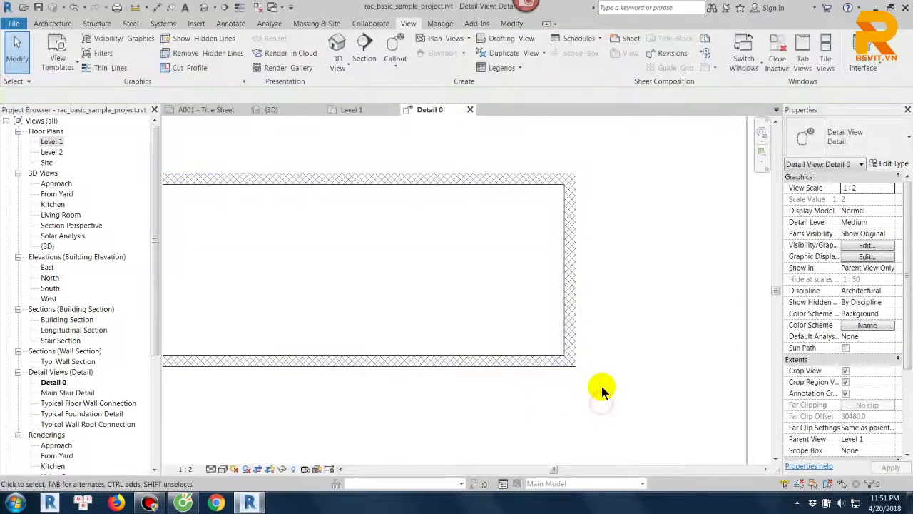
pyautogui.scroll(1, 592, 264)
pyautogui.scroll(-2, 590, 283)
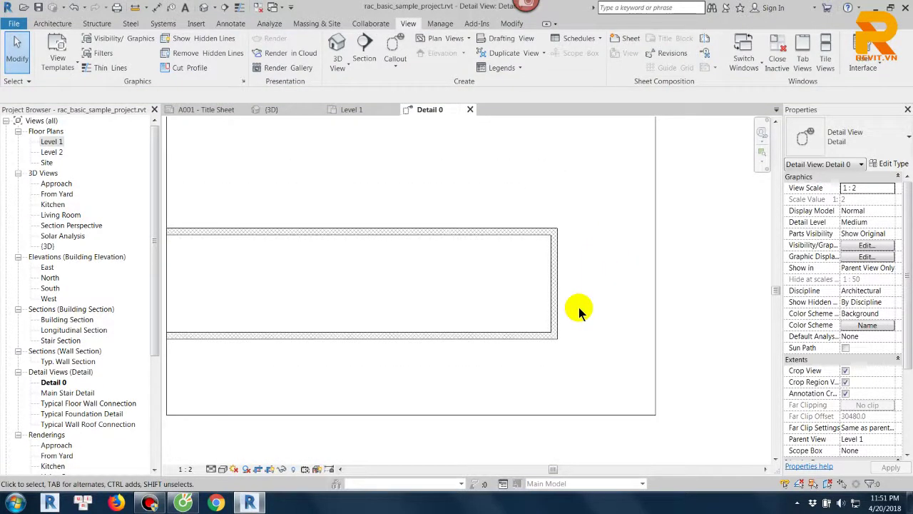
pyautogui.click(550, 292)
pyautogui.scroll(1, 587, 307)
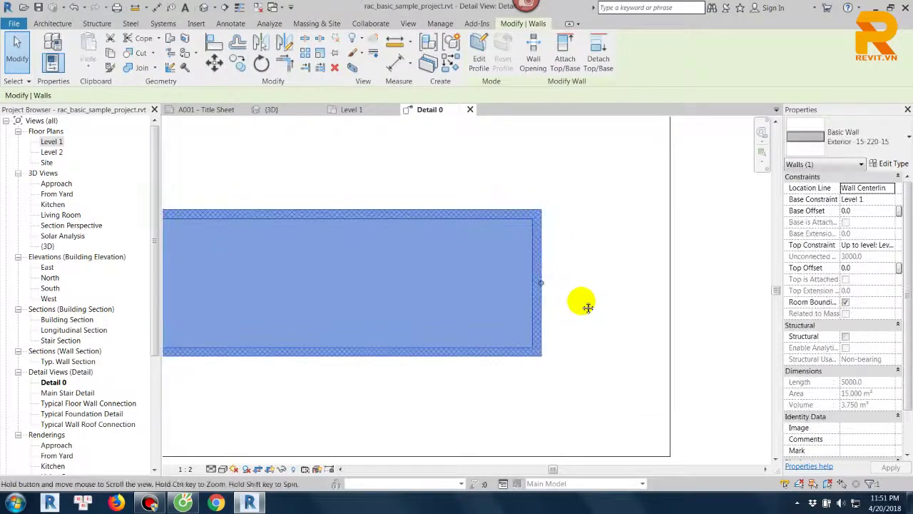
pyautogui.click(582, 306)
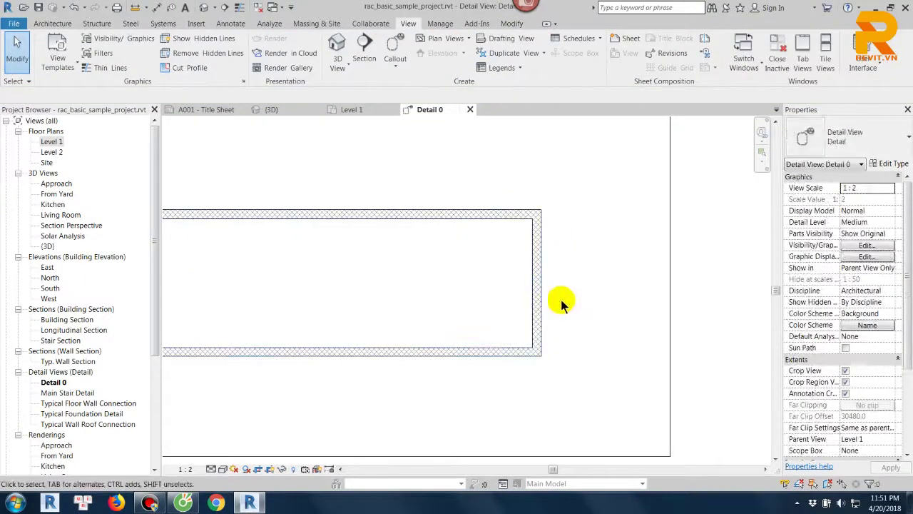
pyautogui.scroll(-1, 564, 302)
pyautogui.scroll(-1, 571, 302)
# - Drag the crop region's bottom edge downward for space below the wall, then reselect the wall
pyautogui.moveTo(577, 305); pyautogui.dragTo(545, 251, button='middle')
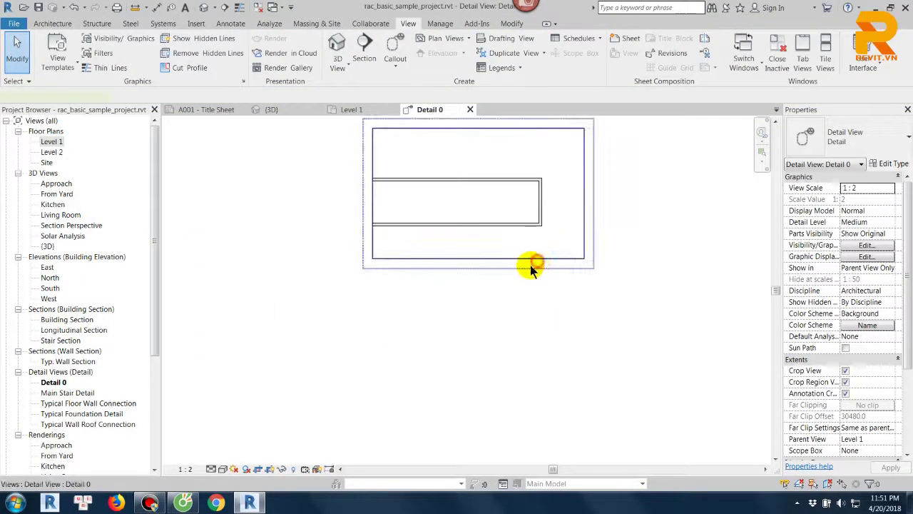
pyautogui.click(481, 261)
pyautogui.moveTo(479, 261); pyautogui.dragTo(478, 367)
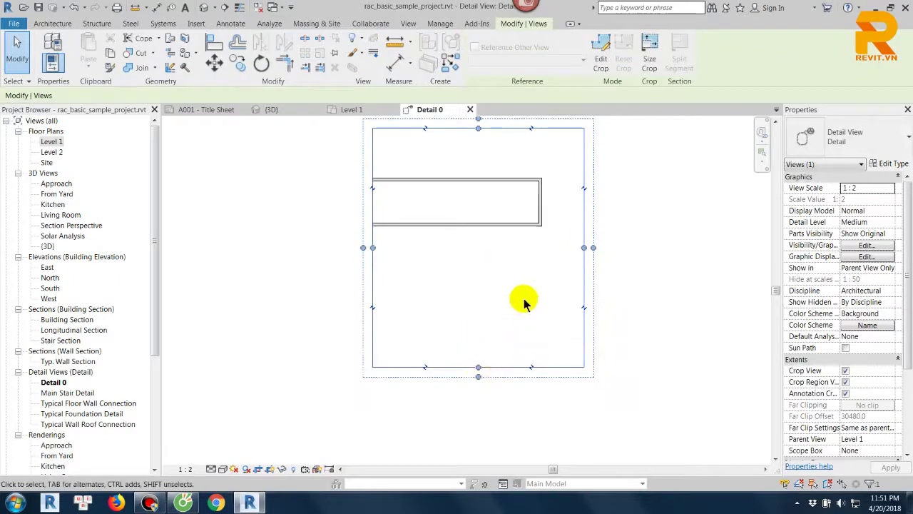
pyautogui.scroll(-1, 532, 289)
pyautogui.scroll(2, 536, 285)
pyautogui.click(540, 249)
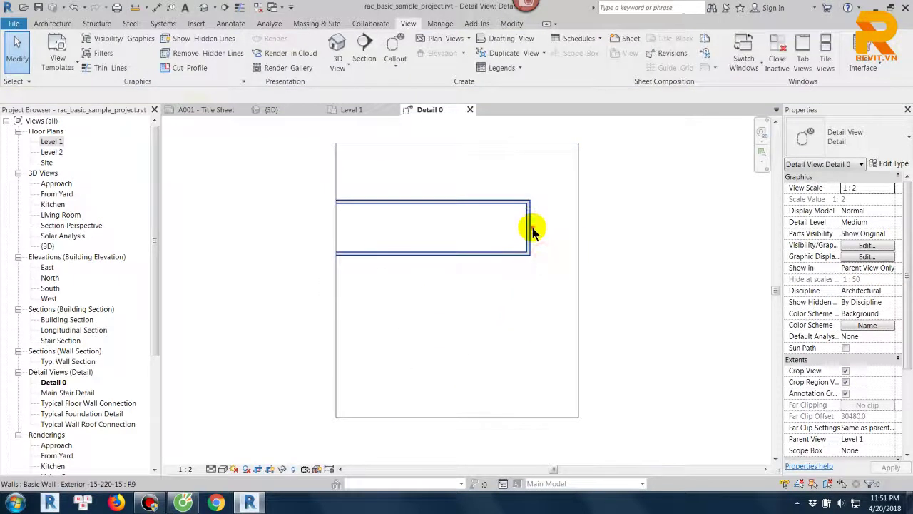
pyautogui.click(532, 243)
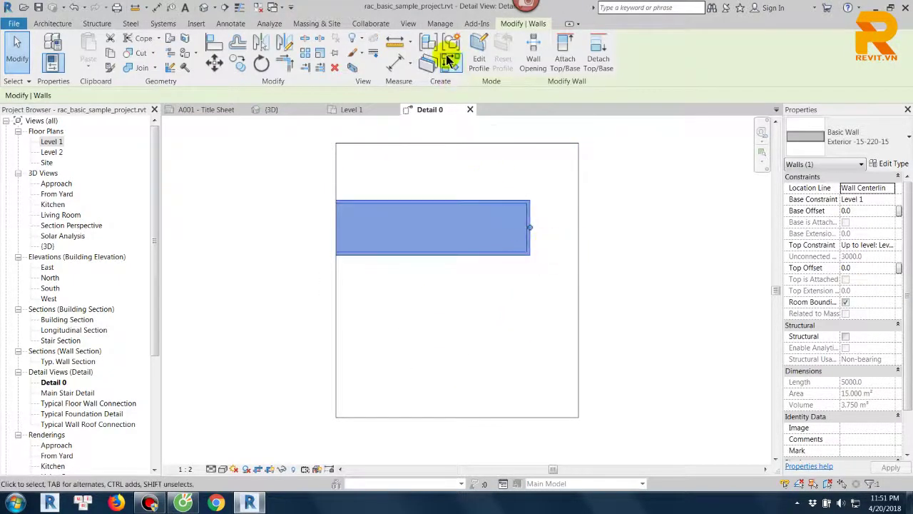
# - Draw an 800 mm sloped wall of the same type running down-left from the wall's end
pyautogui.click(452, 75)
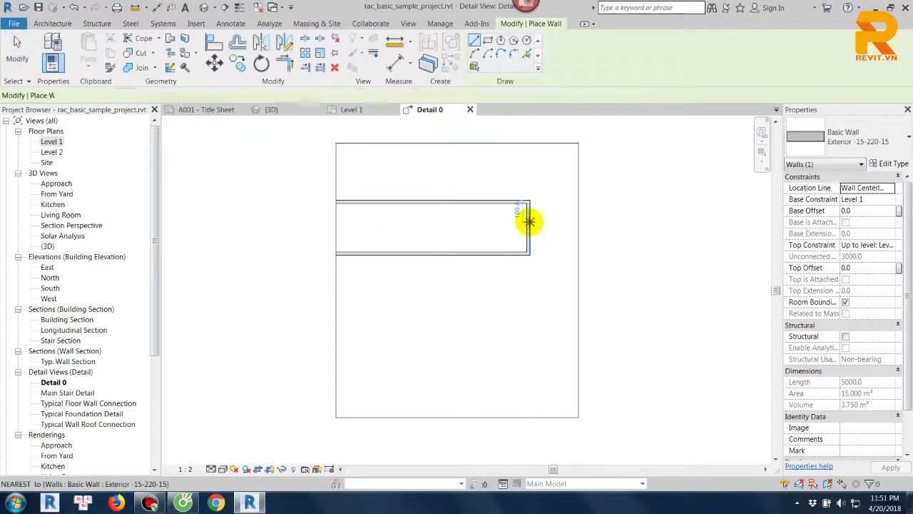
pyautogui.click(528, 229)
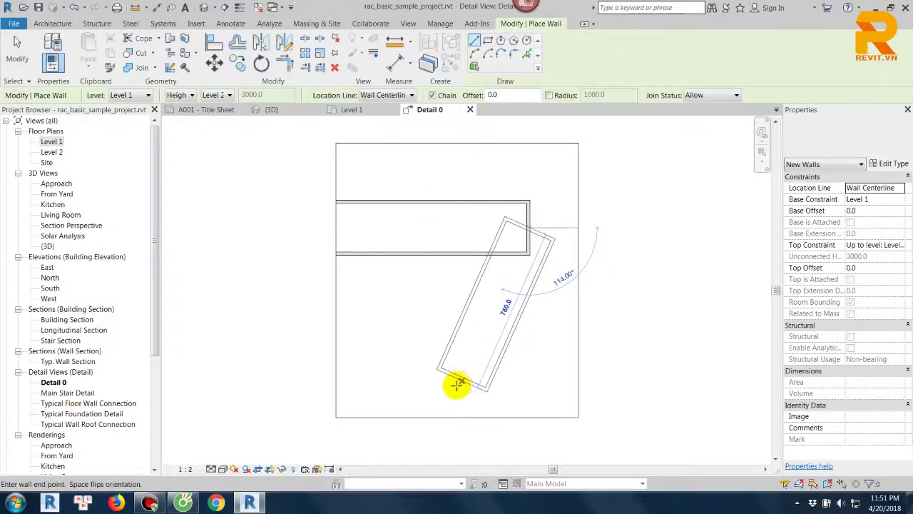
pyautogui.click(455, 386)
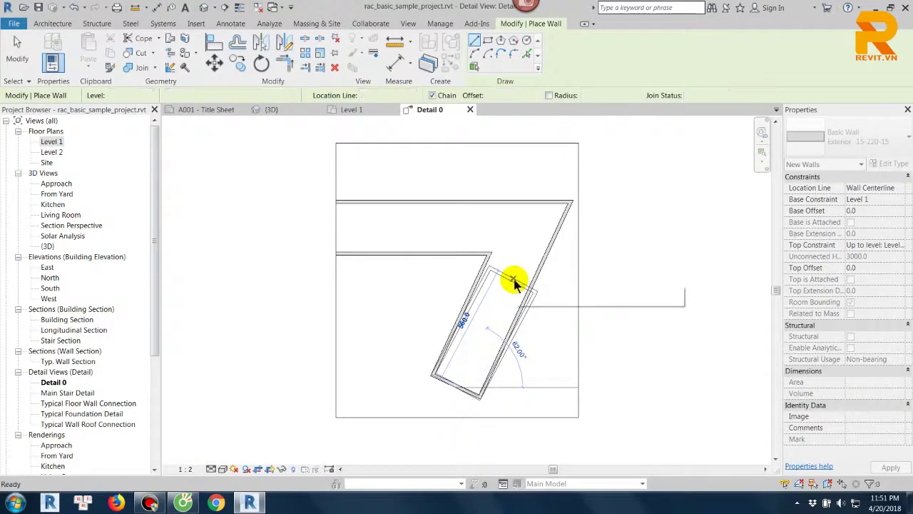
pyautogui.press('Escape')
pyautogui.press('Escape')
pyautogui.click(536, 275)
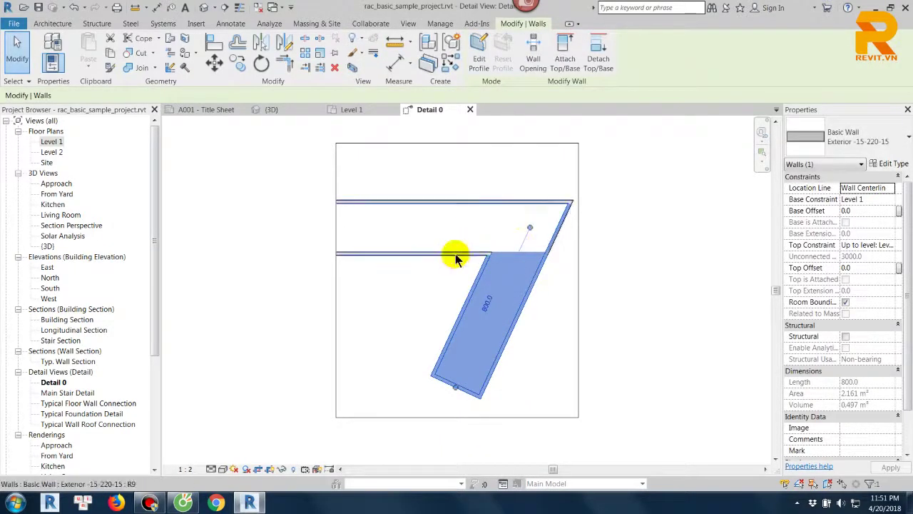
pyautogui.click(452, 255)
pyautogui.click(546, 299)
pyautogui.scroll(2, 553, 243)
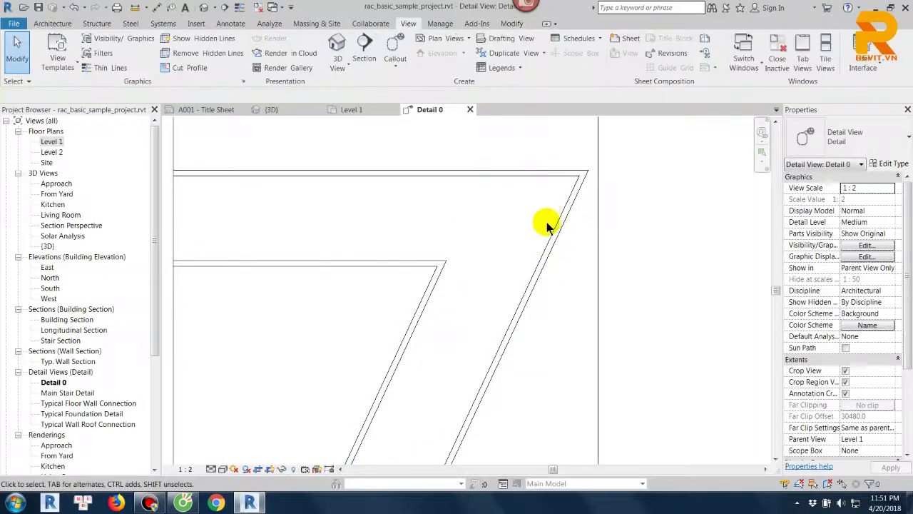
# - Close all inactive views so only Detail 0 stays open, and switch to the Architecture tools
pyautogui.scroll(-2, 535, 275)
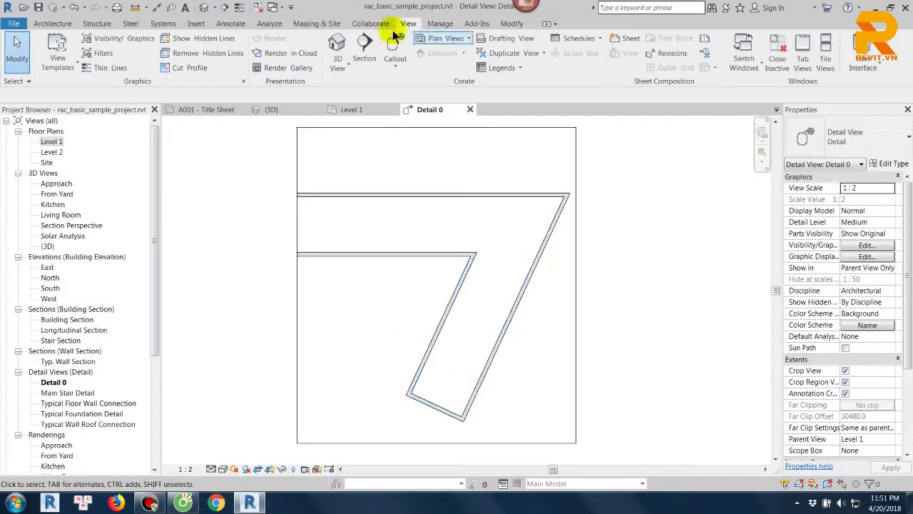
pyautogui.click(260, 10)
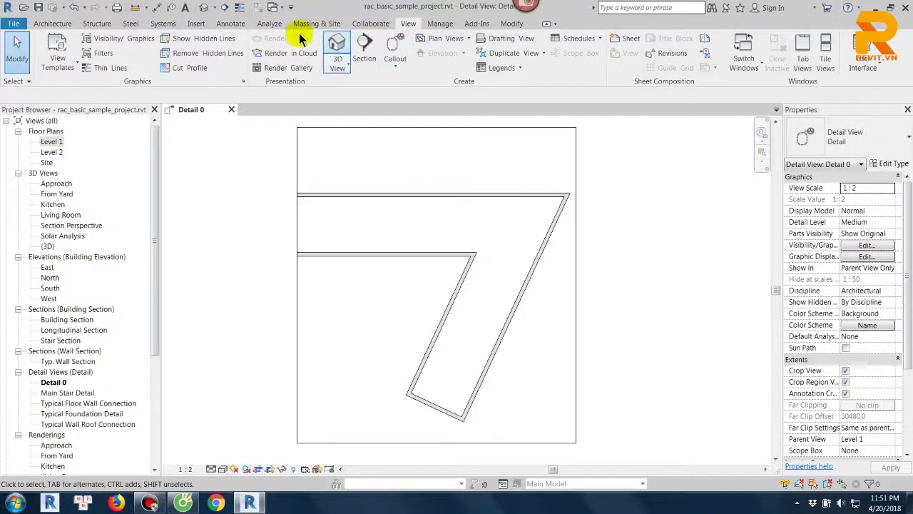
pyautogui.click(53, 24)
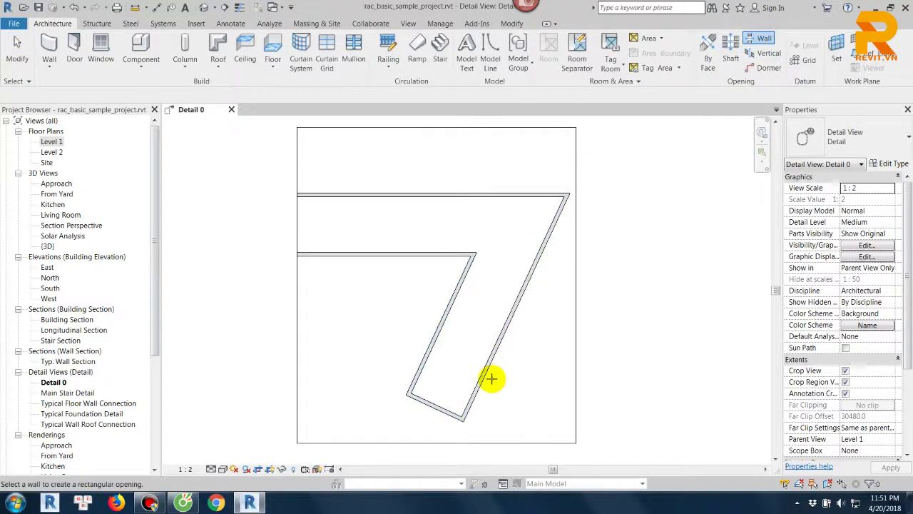
# - Draw a rectangular wall opening from the sloped wall up to the wall's top corner
pyautogui.click(464, 420)
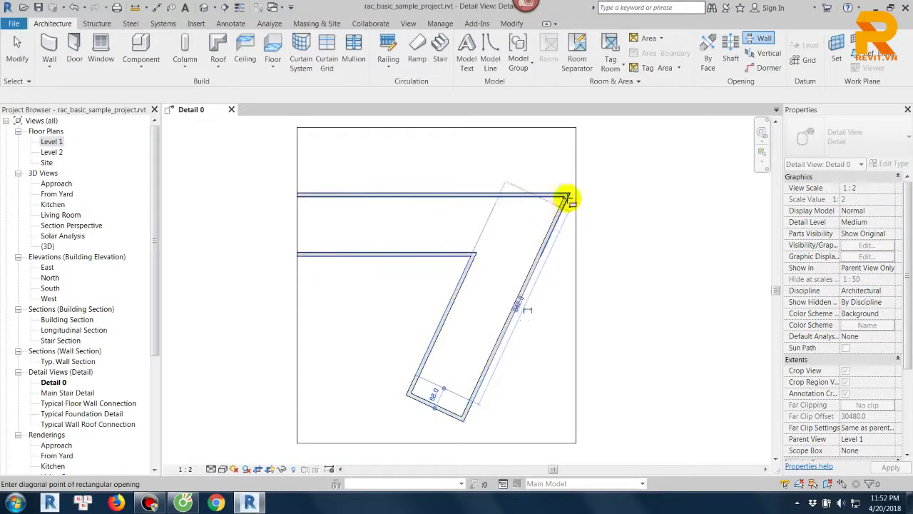
pyautogui.click(574, 187)
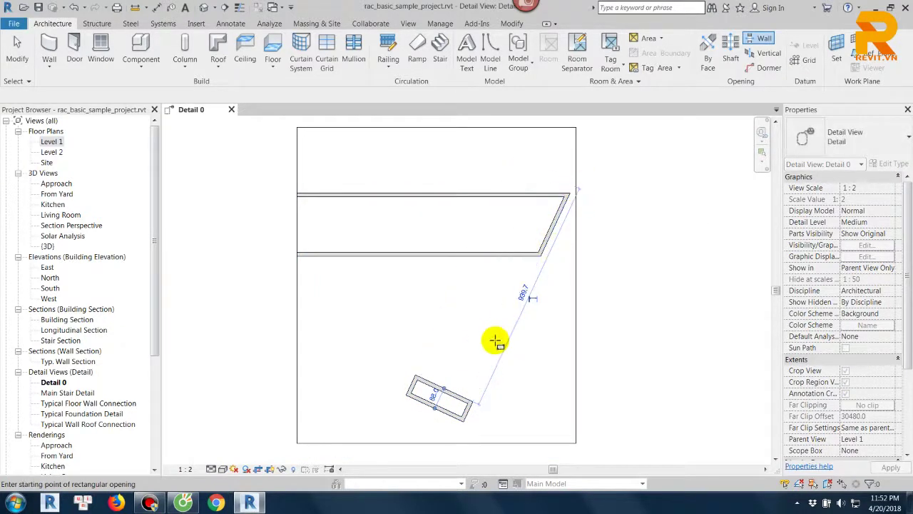
pyautogui.press('Escape')
pyautogui.press('Escape')
pyautogui.click(504, 333)
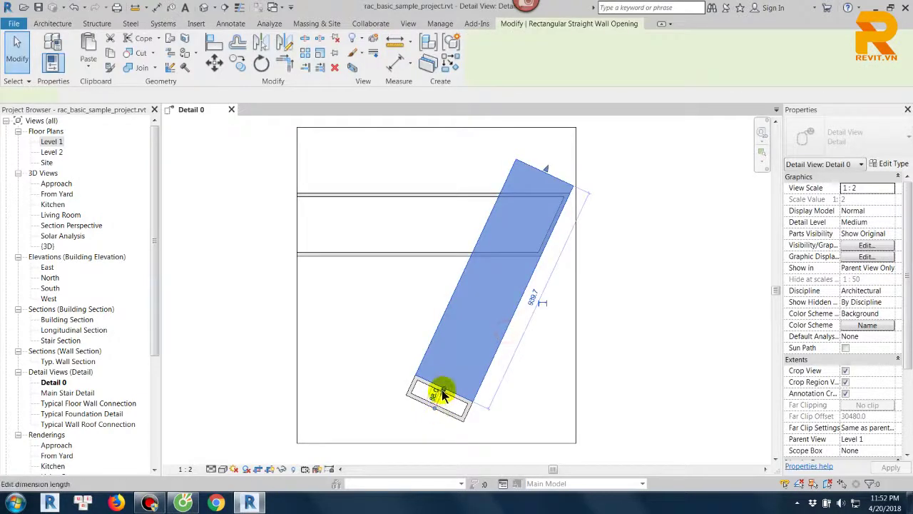
pyautogui.scroll(3, 442, 392)
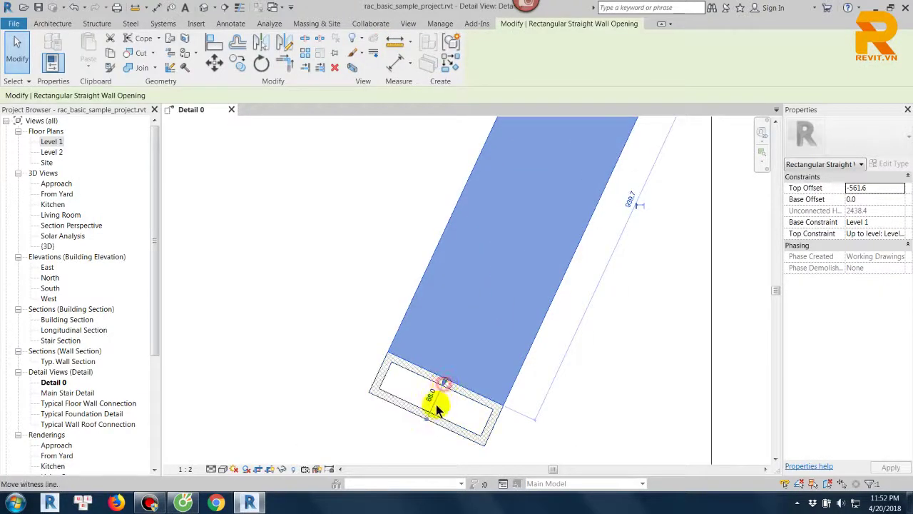
pyautogui.press('Escape')
pyautogui.scroll(-2, 500, 369)
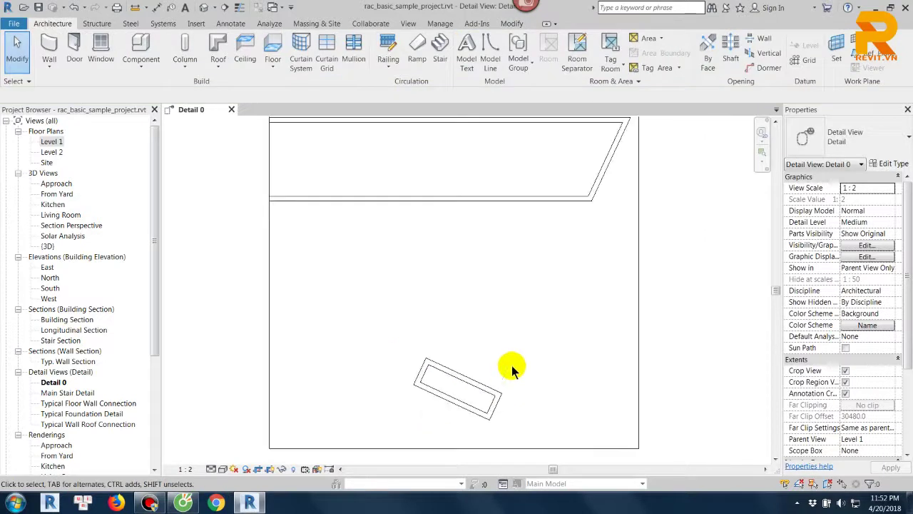
pyautogui.click(518, 367)
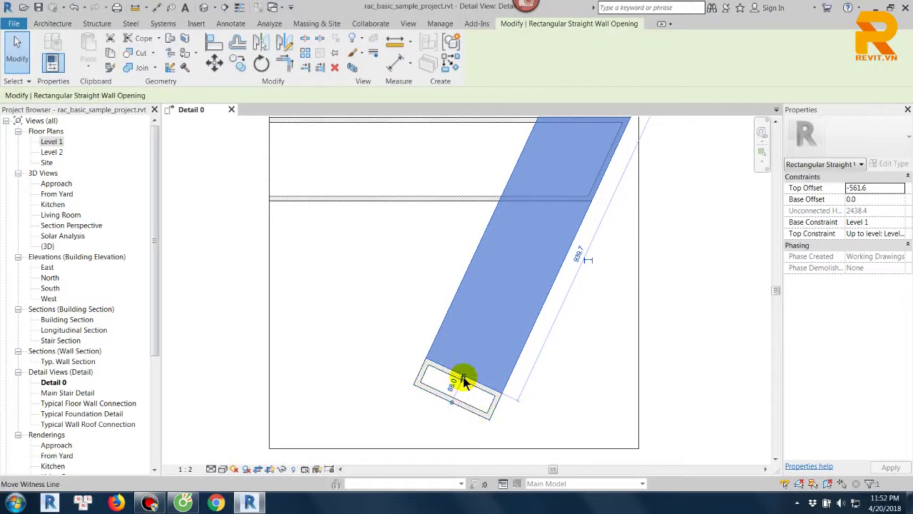
pyautogui.press('Escape')
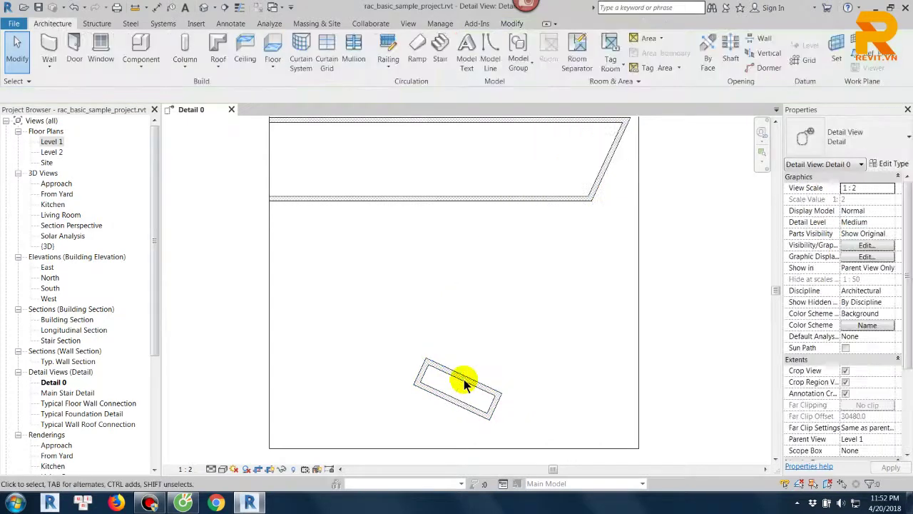
pyautogui.click(517, 357)
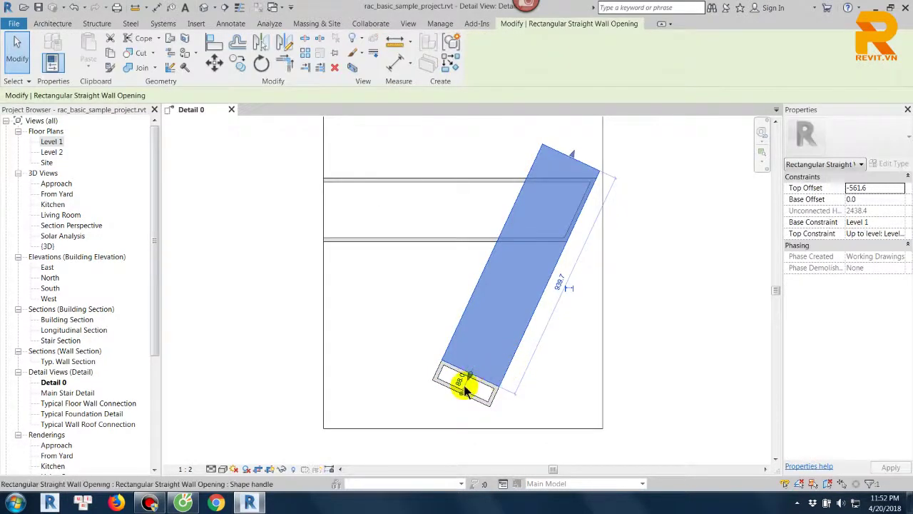
pyautogui.scroll(2, 464, 399)
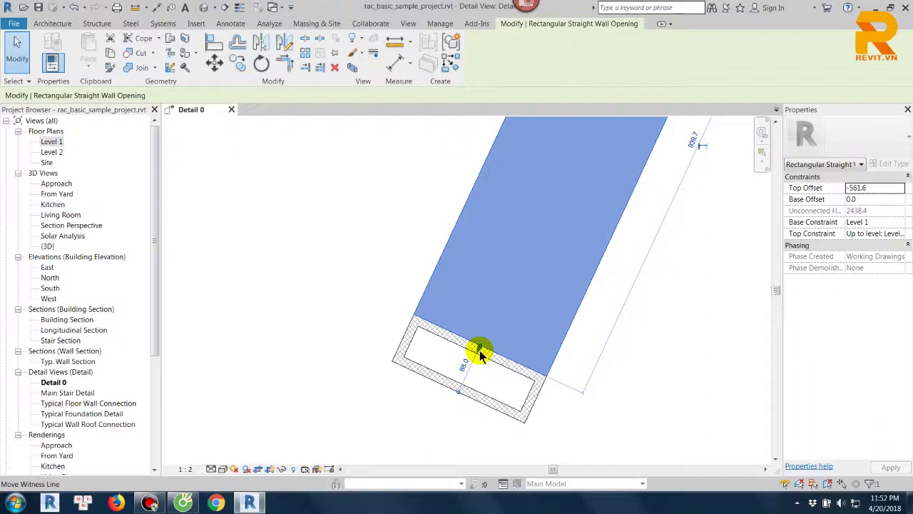
# - Stretch the opening's lower end down to about 1007.7 so it trims the wall end
pyautogui.moveTo(479, 351); pyautogui.dragTo(438, 424)
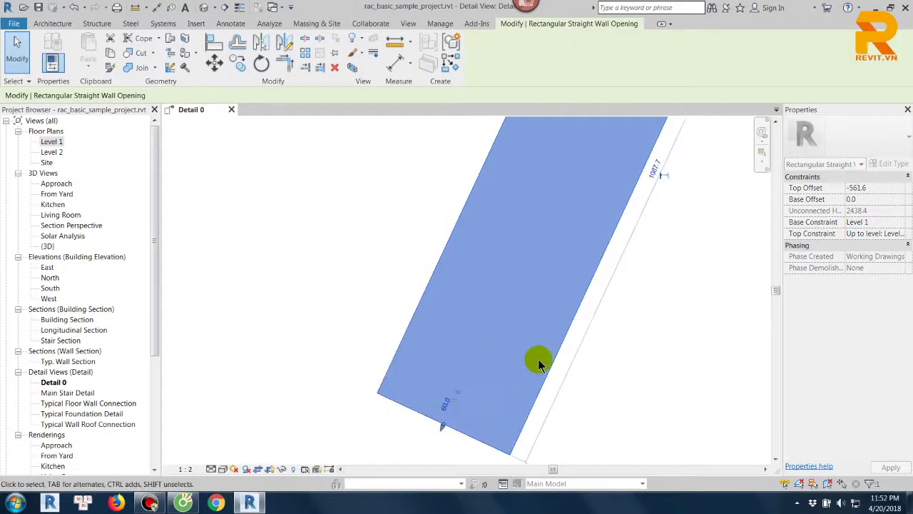
pyautogui.moveTo(644, 203); pyautogui.dragTo(567, 261, button='middle')
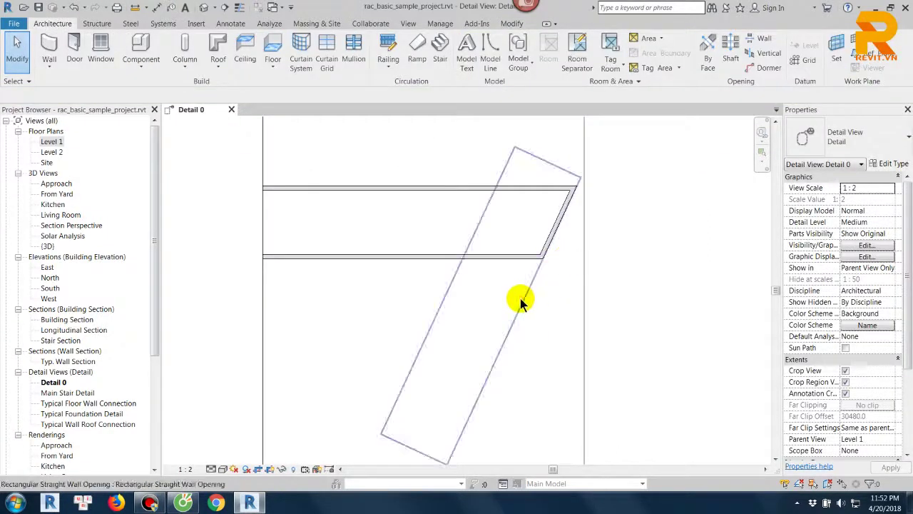
pyautogui.click(528, 302)
pyautogui.scroll(2, 564, 198)
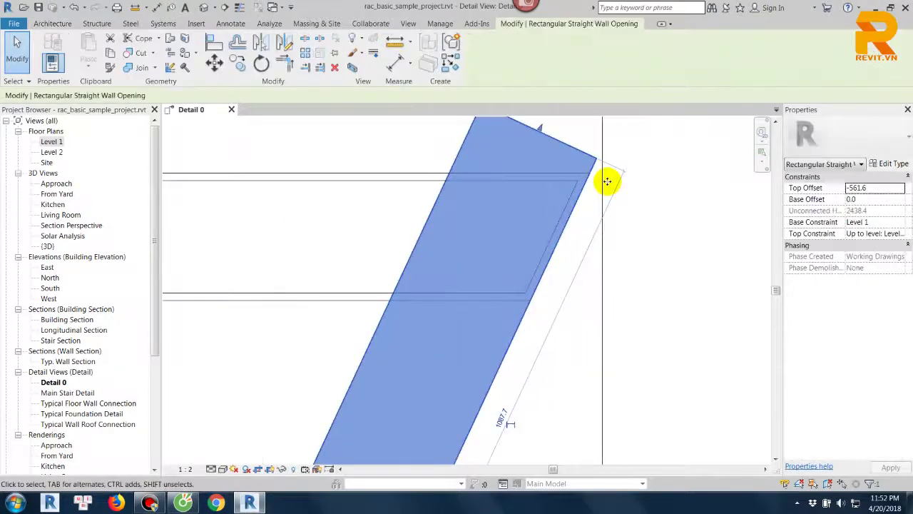
pyautogui.press('Escape')
pyautogui.scroll(1, 554, 233)
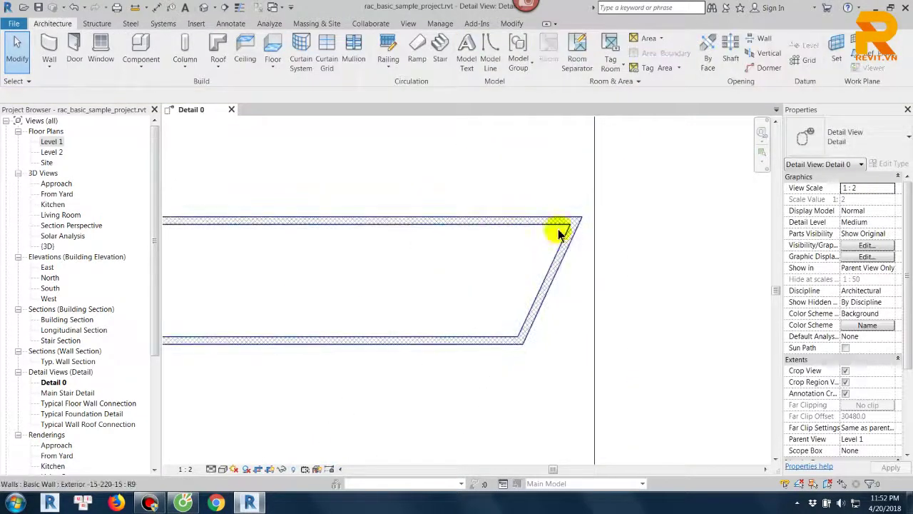
pyautogui.scroll(2, 564, 253)
pyautogui.click(565, 242)
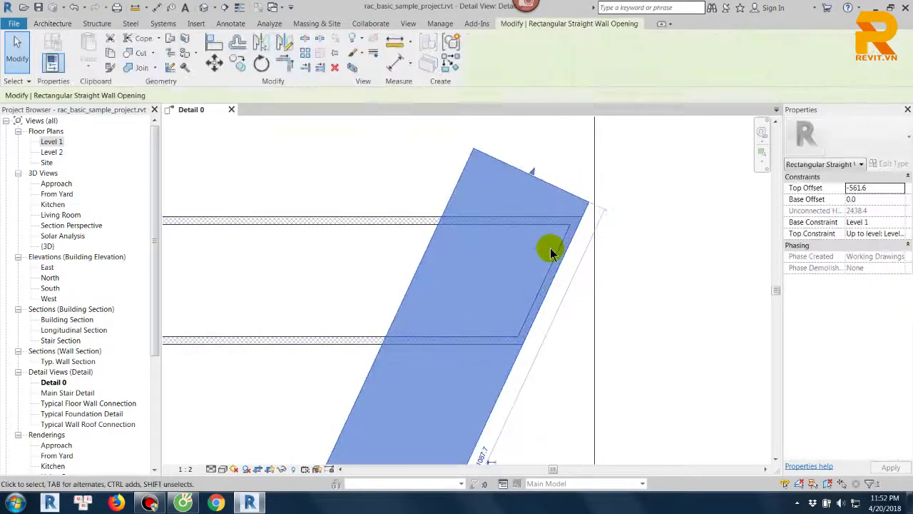
pyautogui.scroll(-2, 546, 249)
pyautogui.scroll(-2, 503, 360)
pyautogui.click(536, 309)
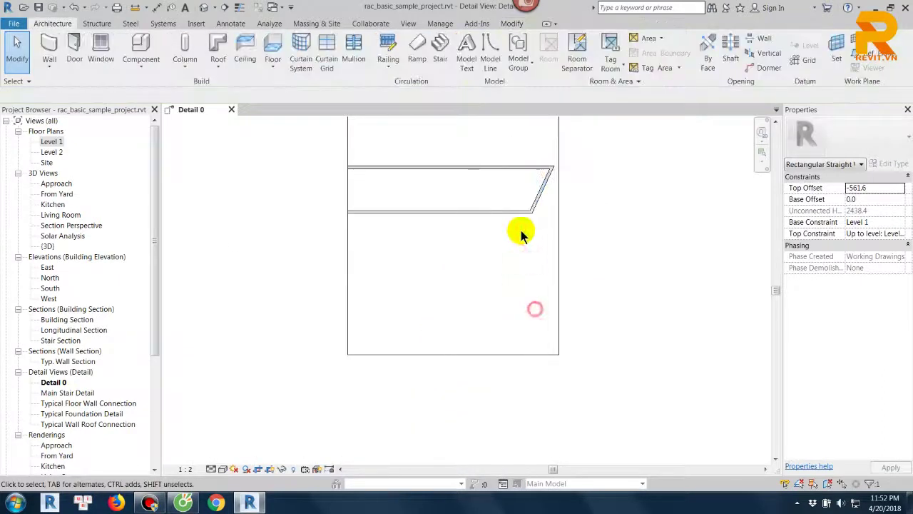
pyautogui.scroll(1, 528, 182)
pyautogui.scroll(1, 535, 179)
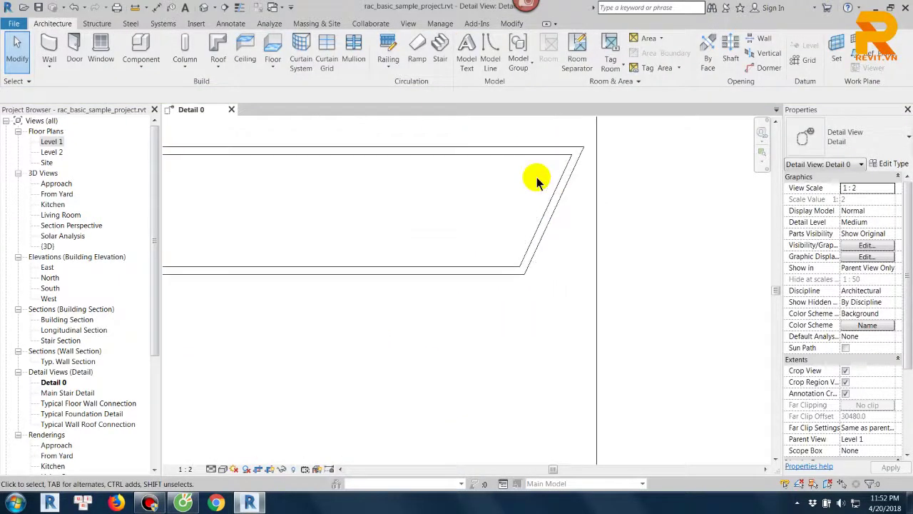
pyautogui.scroll(1, 542, 193)
pyautogui.scroll(-2, 528, 229)
pyautogui.scroll(-1, 429, 271)
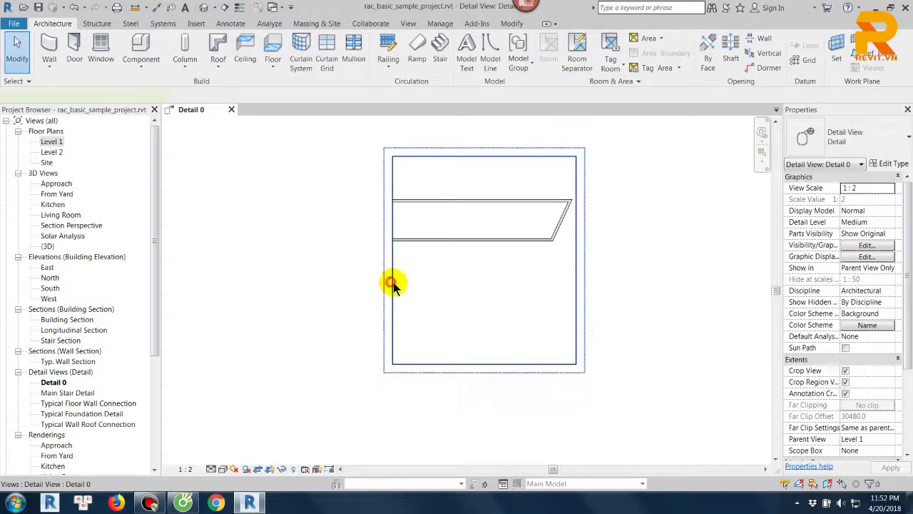
# - Widen the detail view's crop region on its left side
pyautogui.click(393, 263)
pyautogui.moveTo(393, 262); pyautogui.dragTo(249, 255)
pyautogui.click(422, 281)
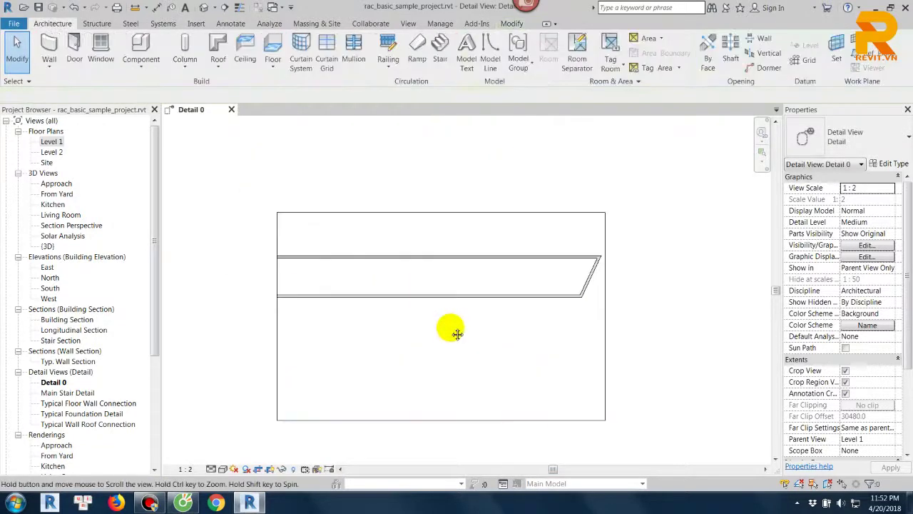
# - Place a 1010 mm Single Window Standard in the wall, cutting through its layers
pyautogui.click(102, 61)
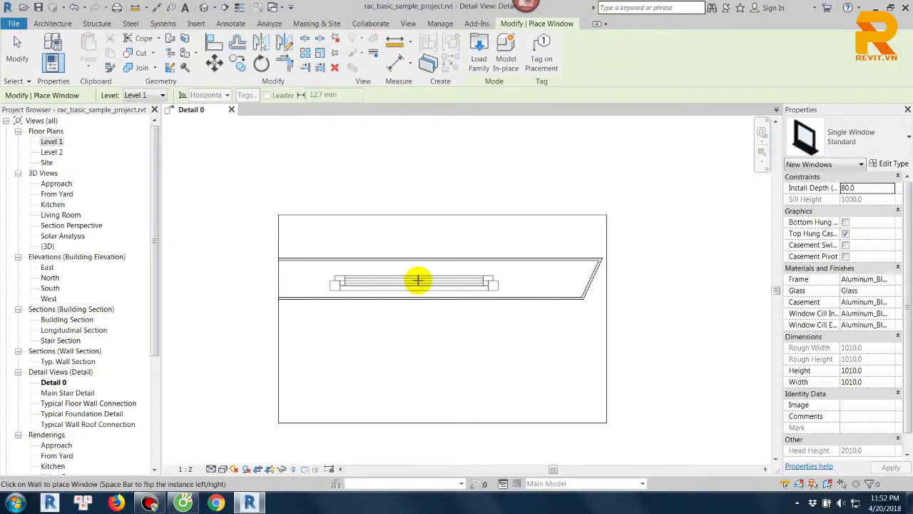
pyautogui.click(503, 280)
pyautogui.press('Escape')
pyautogui.press('Escape')
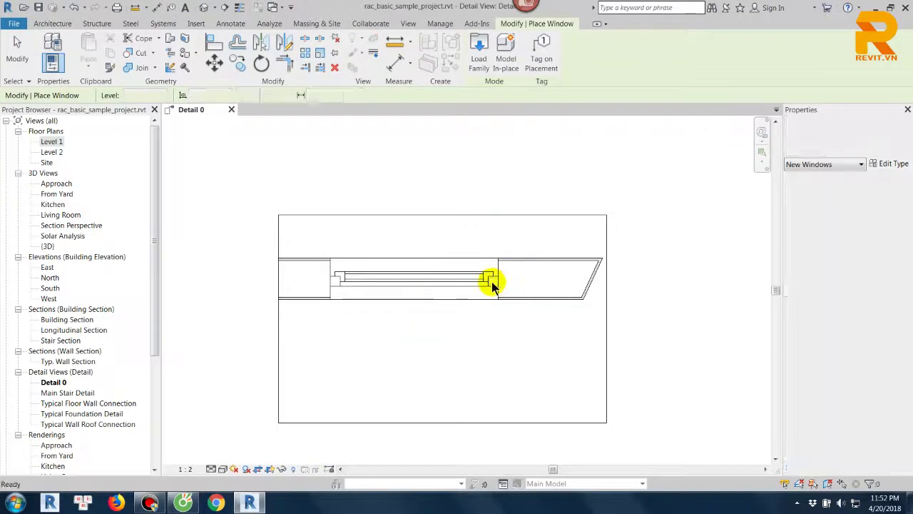
pyautogui.scroll(2, 483, 295)
pyautogui.click(480, 293)
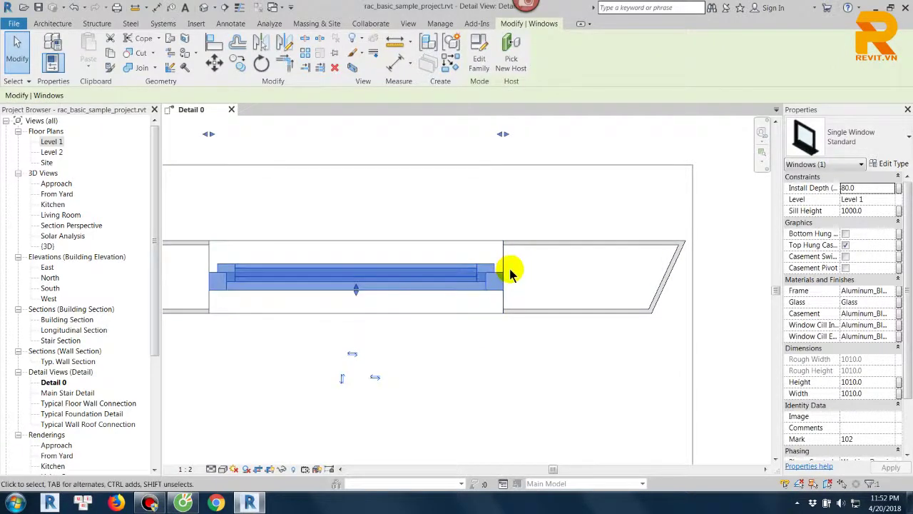
pyautogui.press('Escape')
pyautogui.scroll(3, 495, 265)
pyautogui.scroll(1, 516, 225)
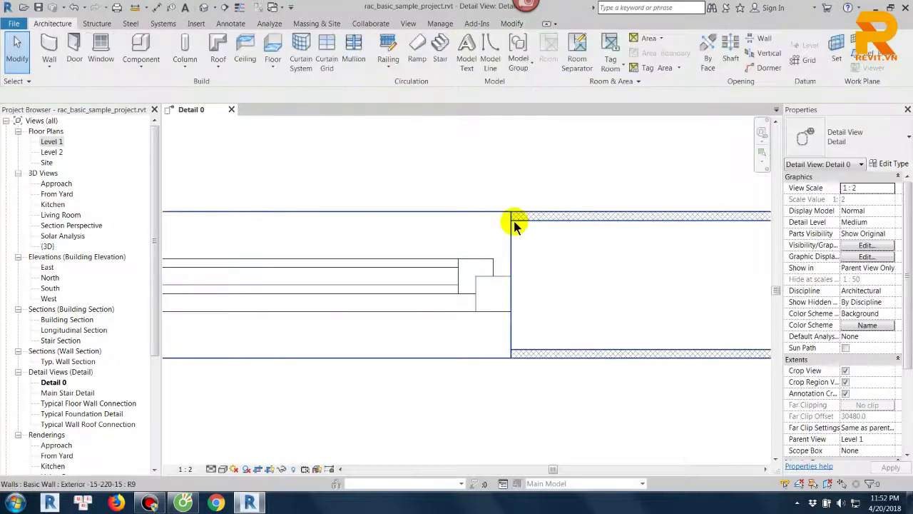
pyautogui.scroll(-1, 516, 346)
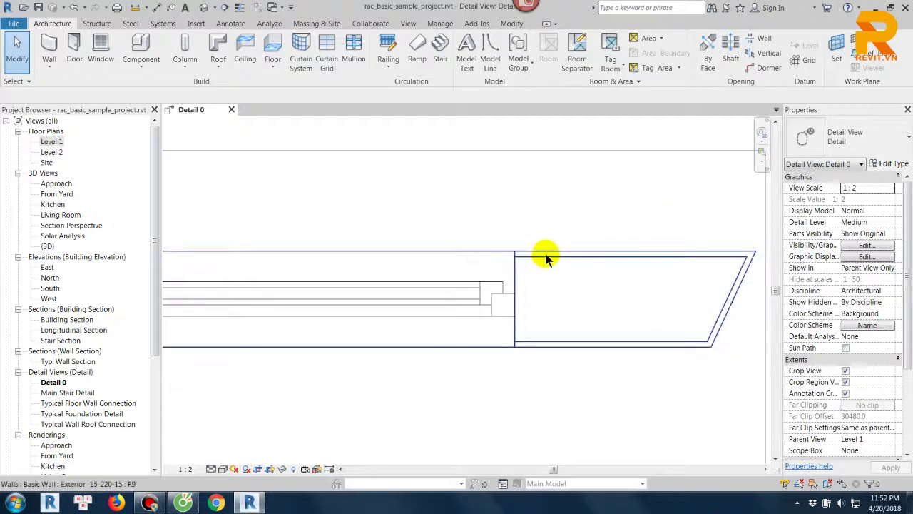
# - Set Wrapping at Inserts to Both in the Exterior -15-220-15 wall type properties
pyautogui.click(555, 262)
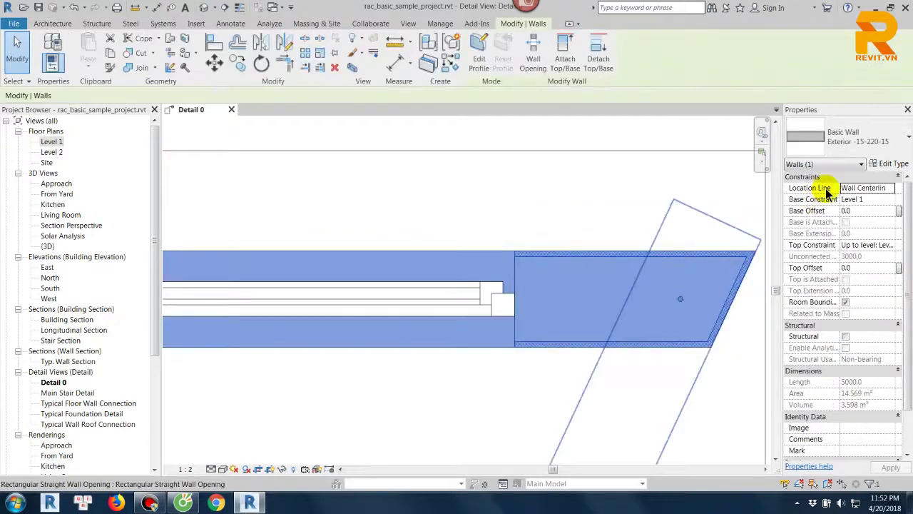
pyautogui.click(884, 163)
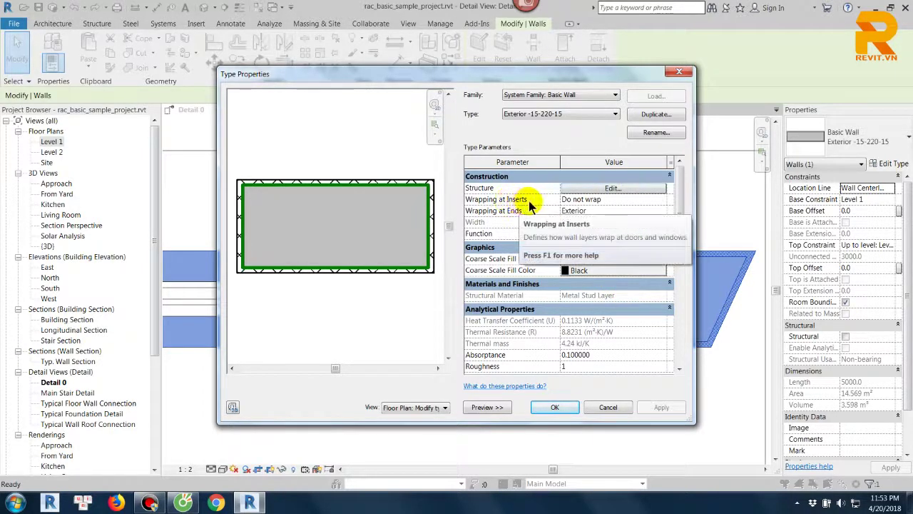
pyautogui.click(662, 201)
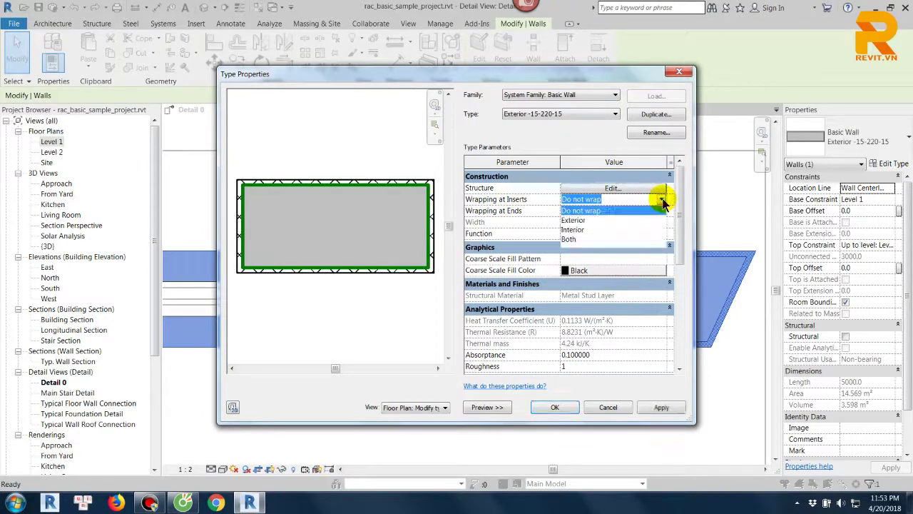
pyautogui.click(577, 240)
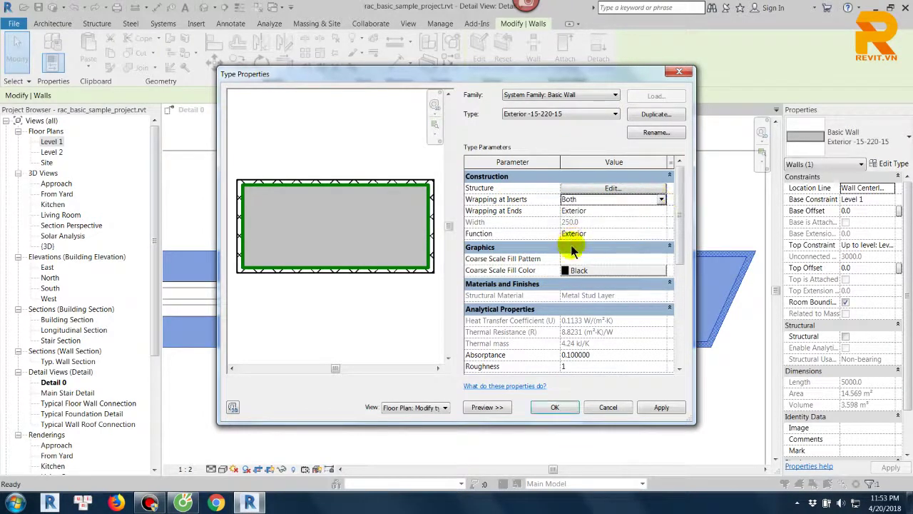
pyautogui.click(556, 408)
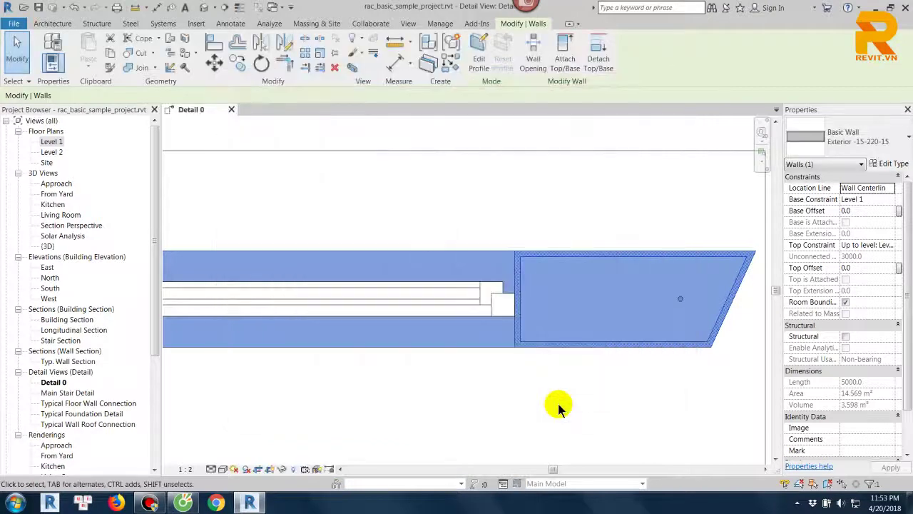
pyautogui.click(558, 405)
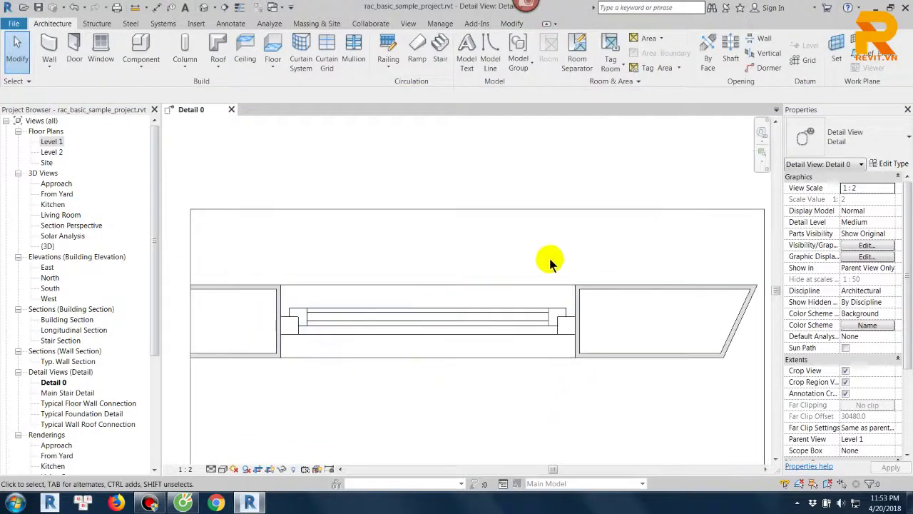
pyautogui.scroll(-2, 542, 296)
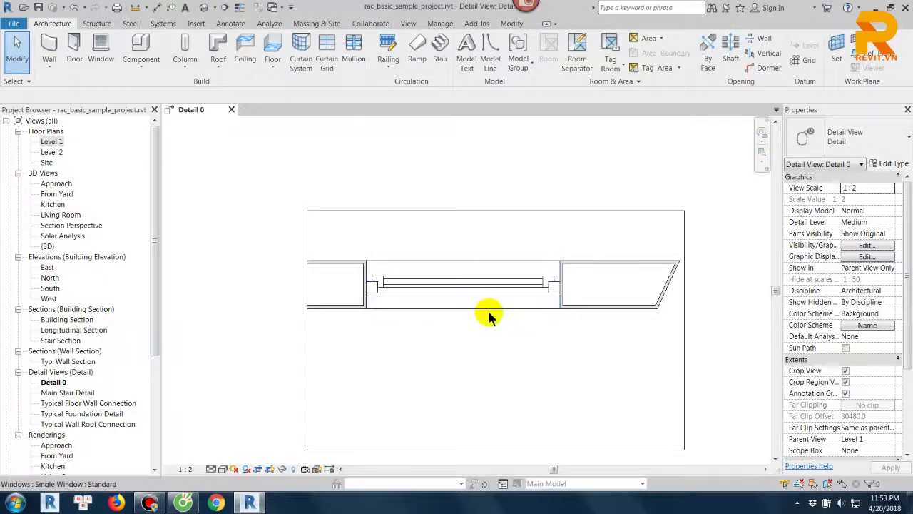
pyautogui.click(150, 504)
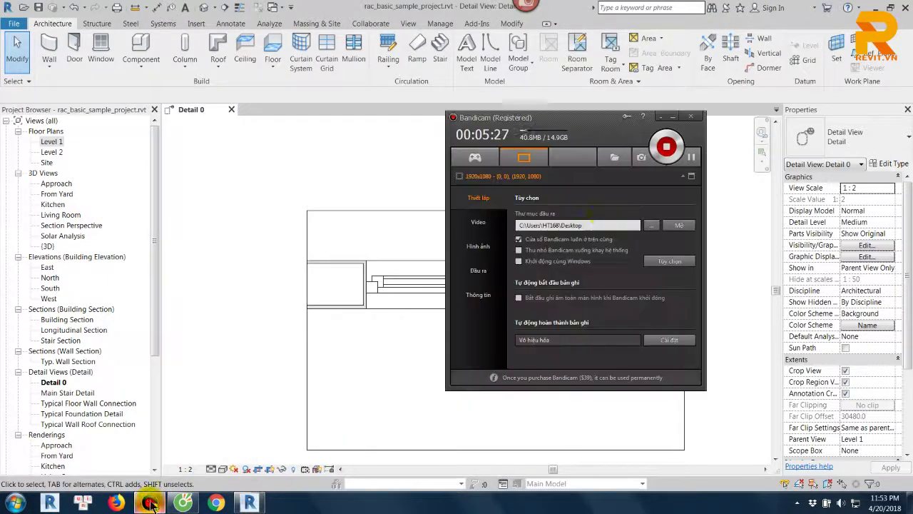